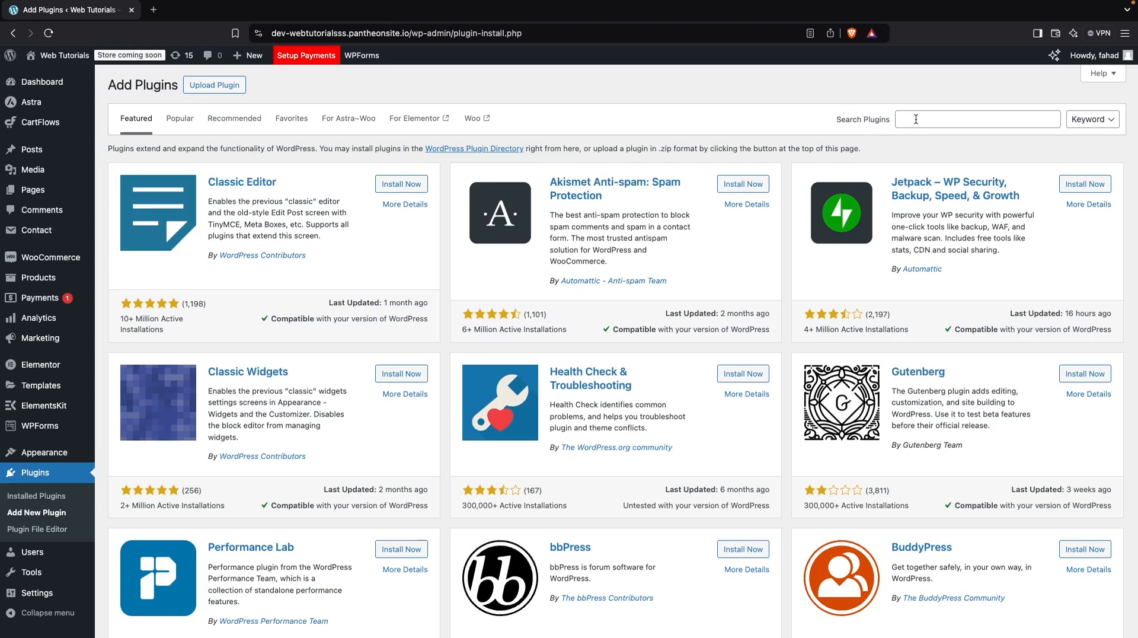
Search the plugin directory for elementskit
click(916, 120)
text(elementskit)
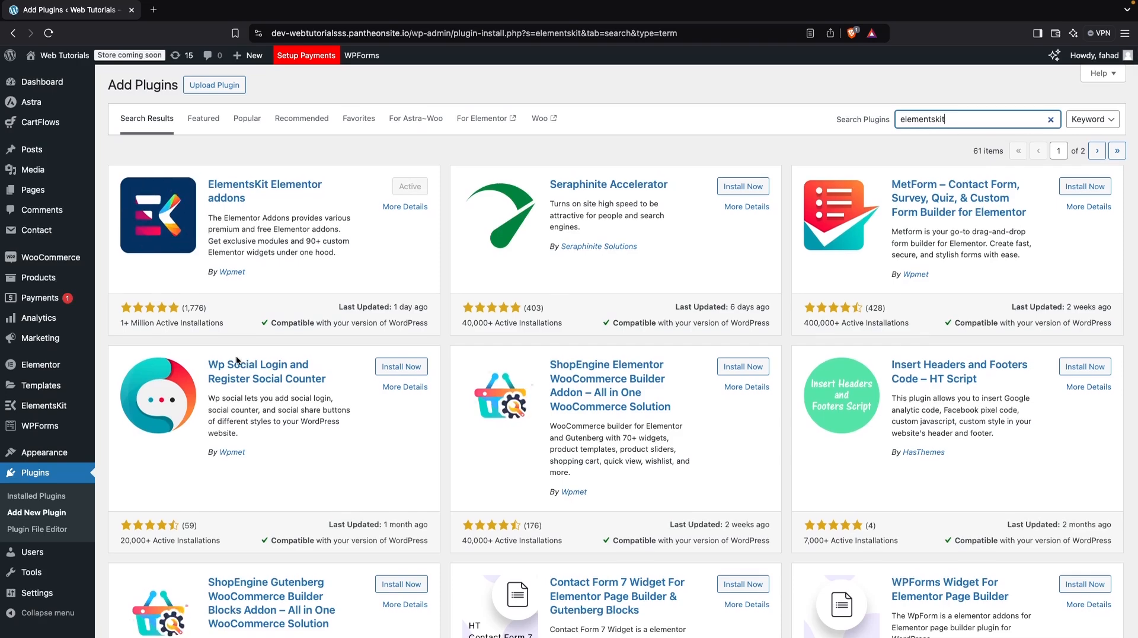
Go to the site's navigation menu editor and load Main Menu (Primary Menu) for editing
mouse_move(51, 447)
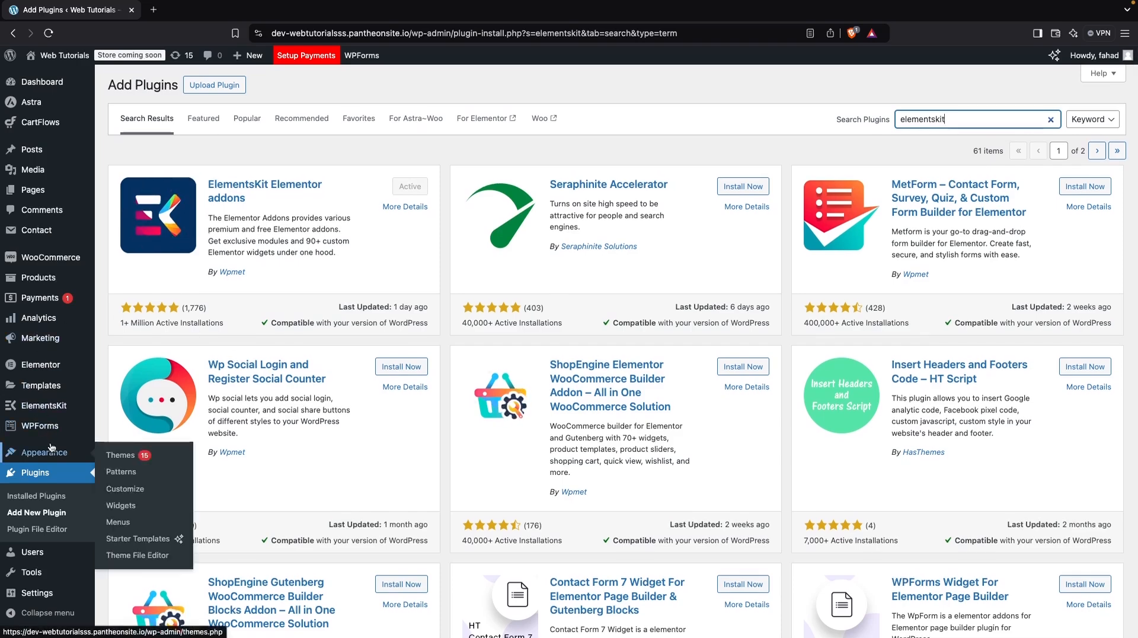
click(138, 526)
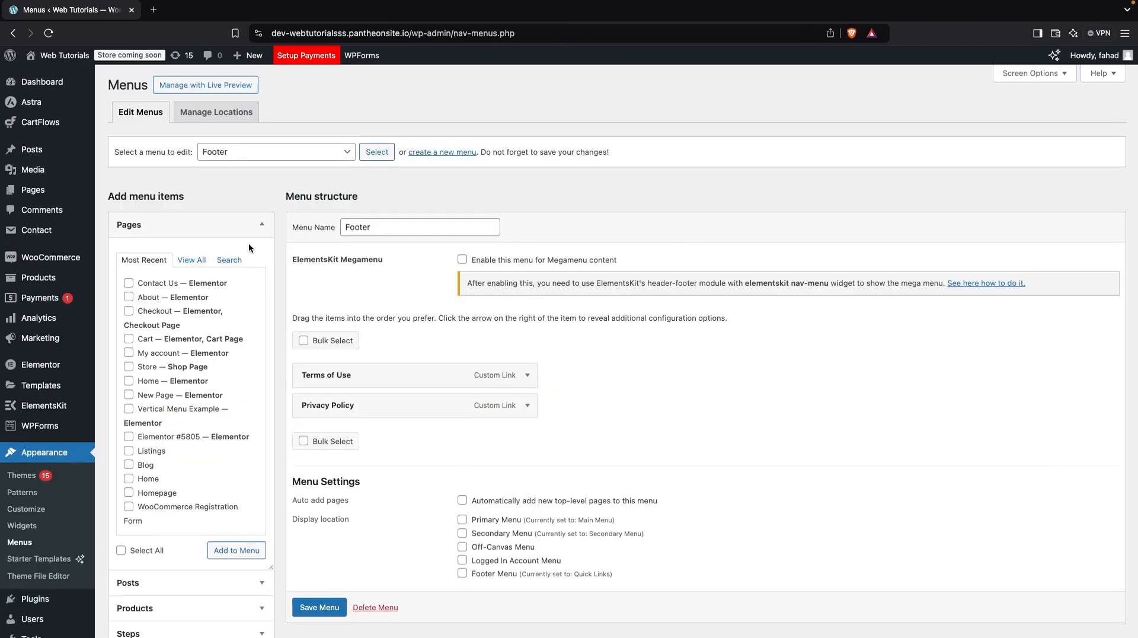
click(296, 151)
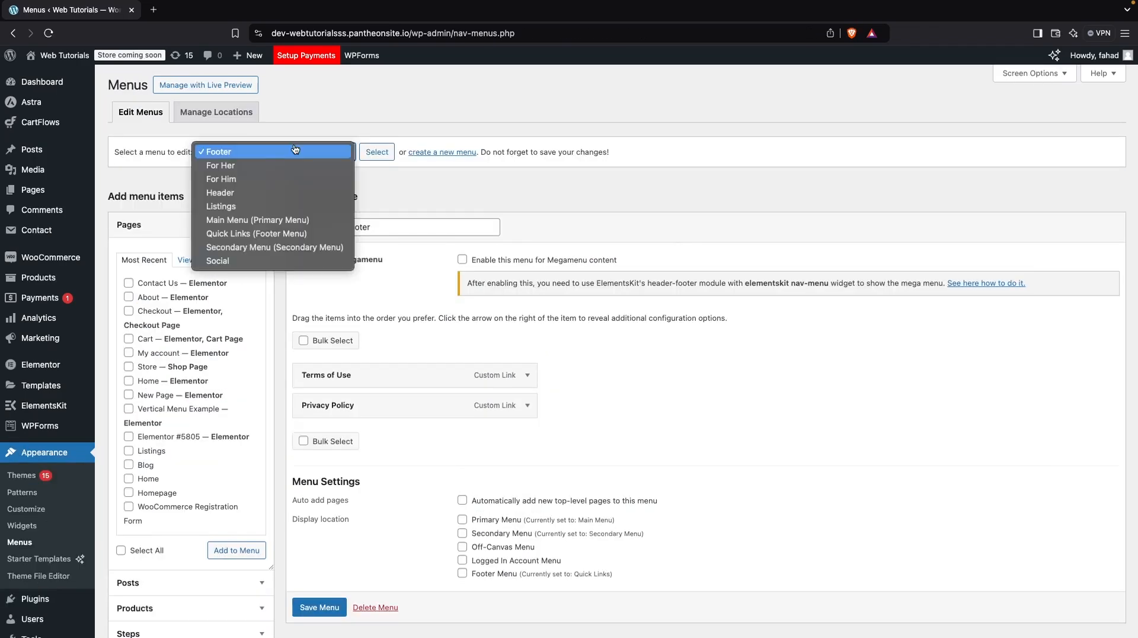
click(271, 225)
click(373, 155)
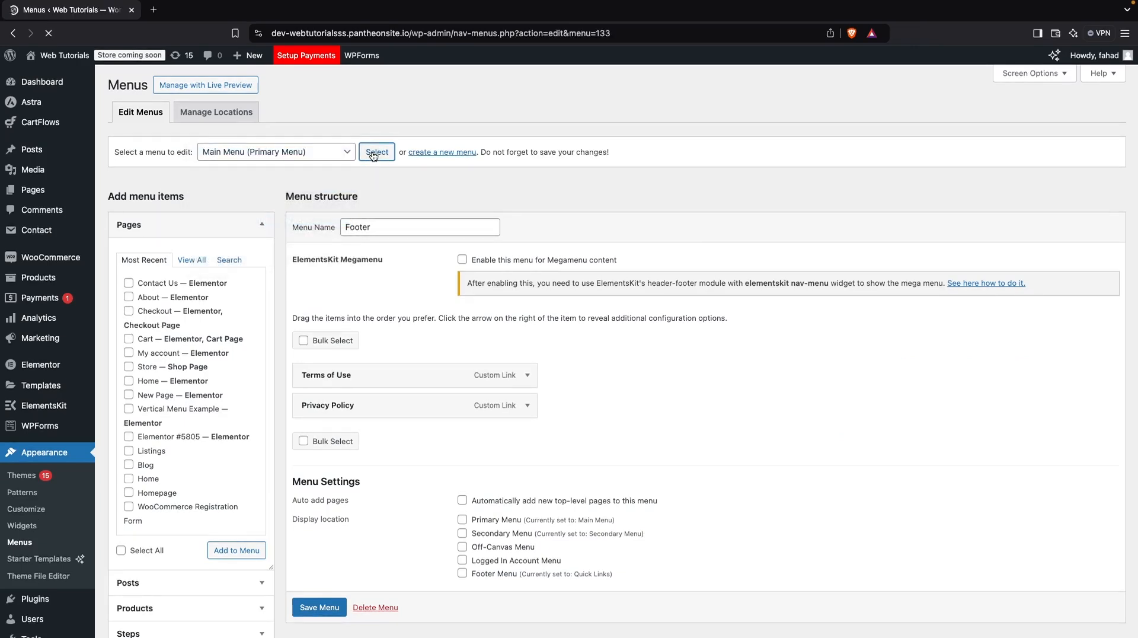
Enable the Main Menu for ElementsKit Megamenu content and save the menu
scroll(401, 279, down, 2)
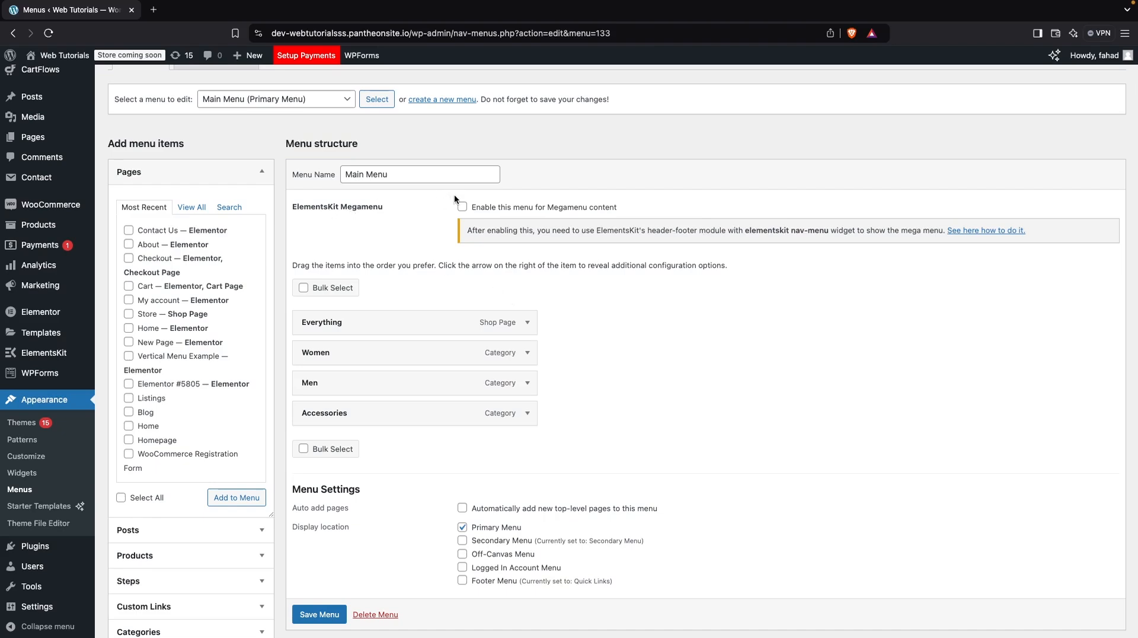
click(462, 207)
scroll(419, 310, down, 3)
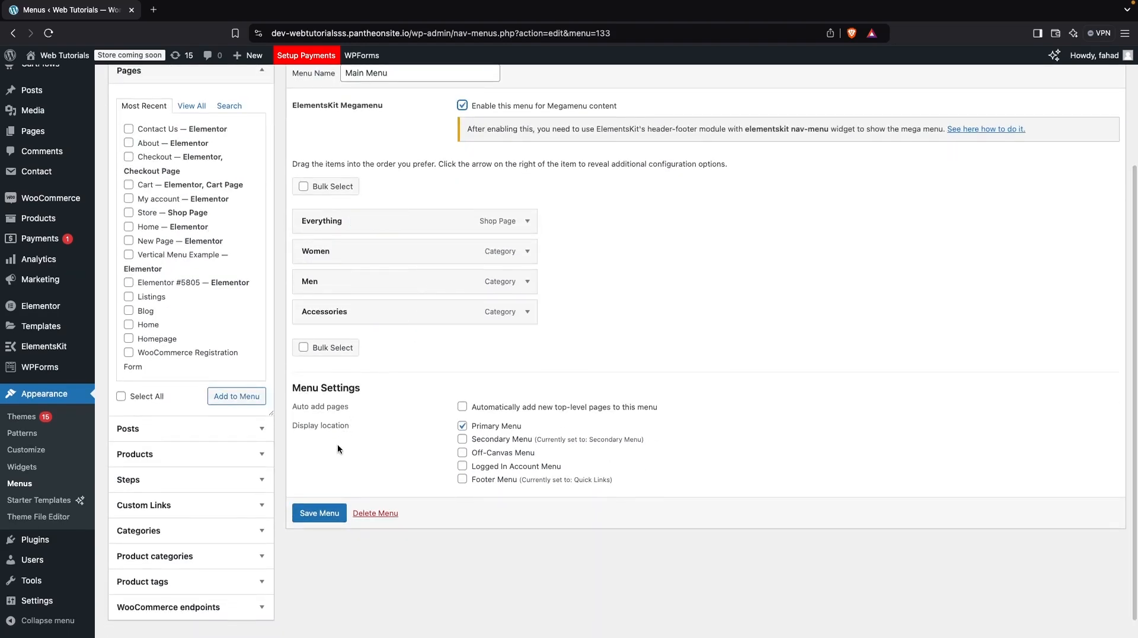
click(320, 513)
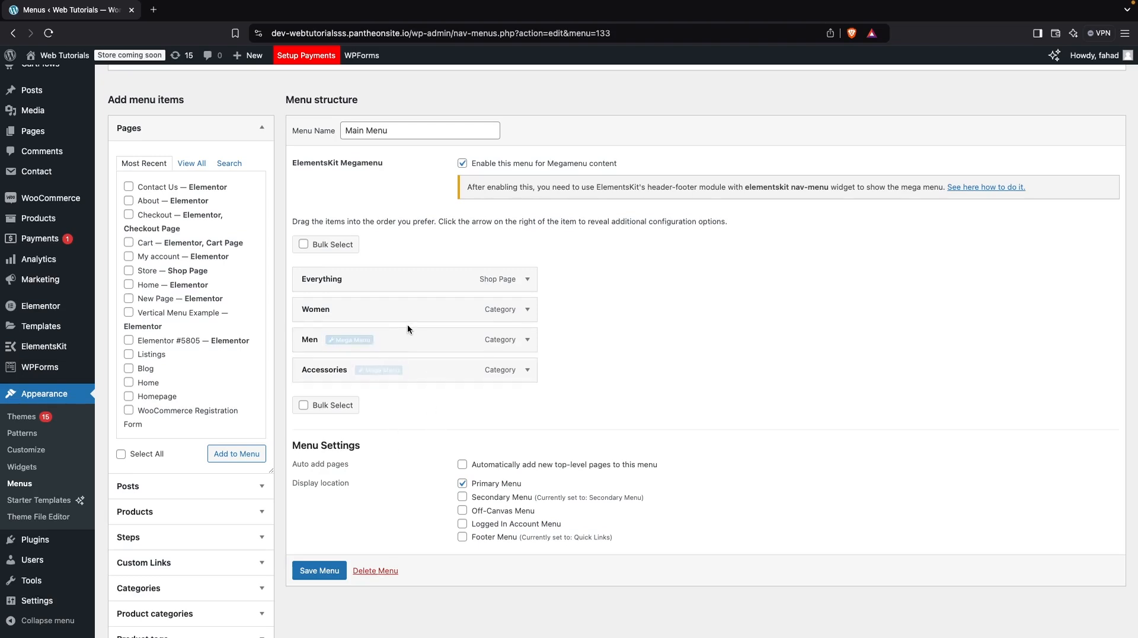
Enable the megamenu for the Men menu item and open its megamenu content for editing
click(353, 340)
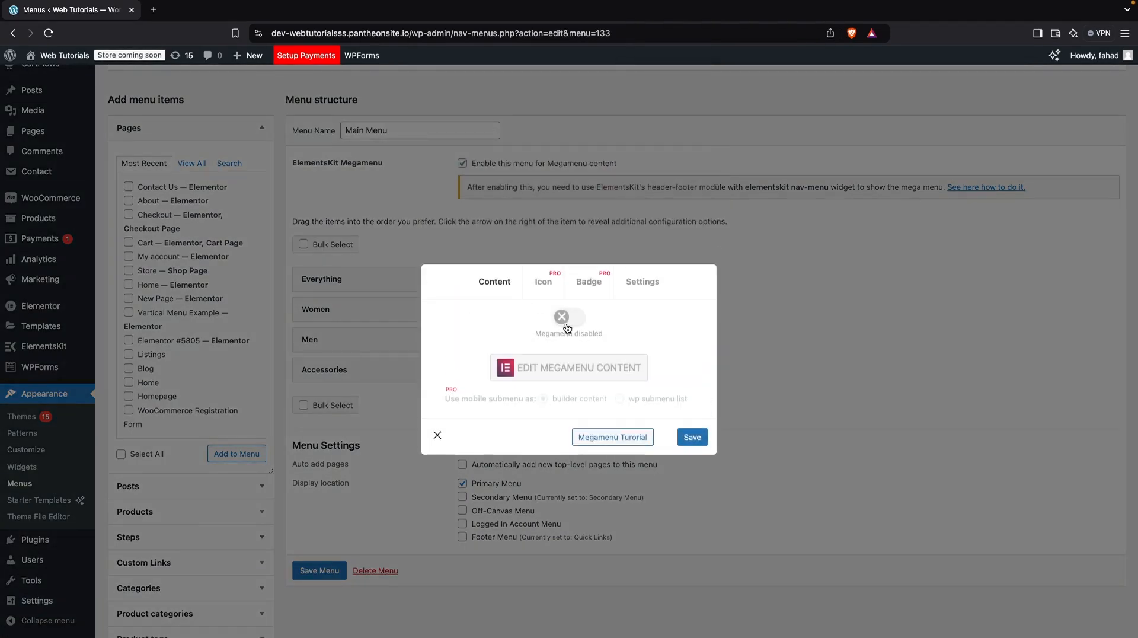
click(570, 324)
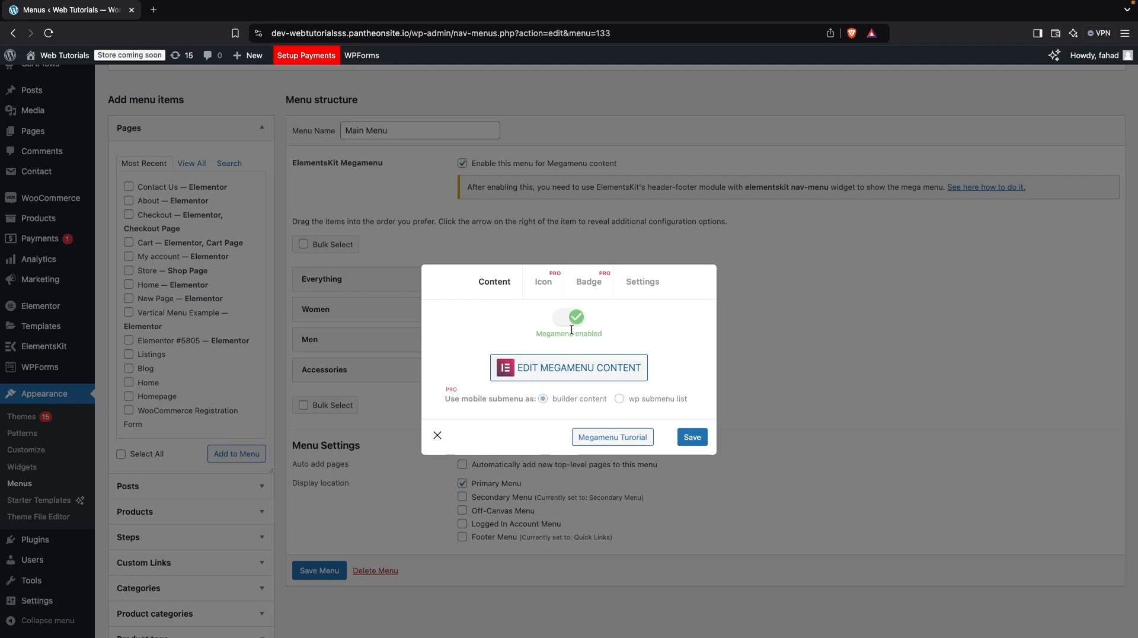
click(561, 370)
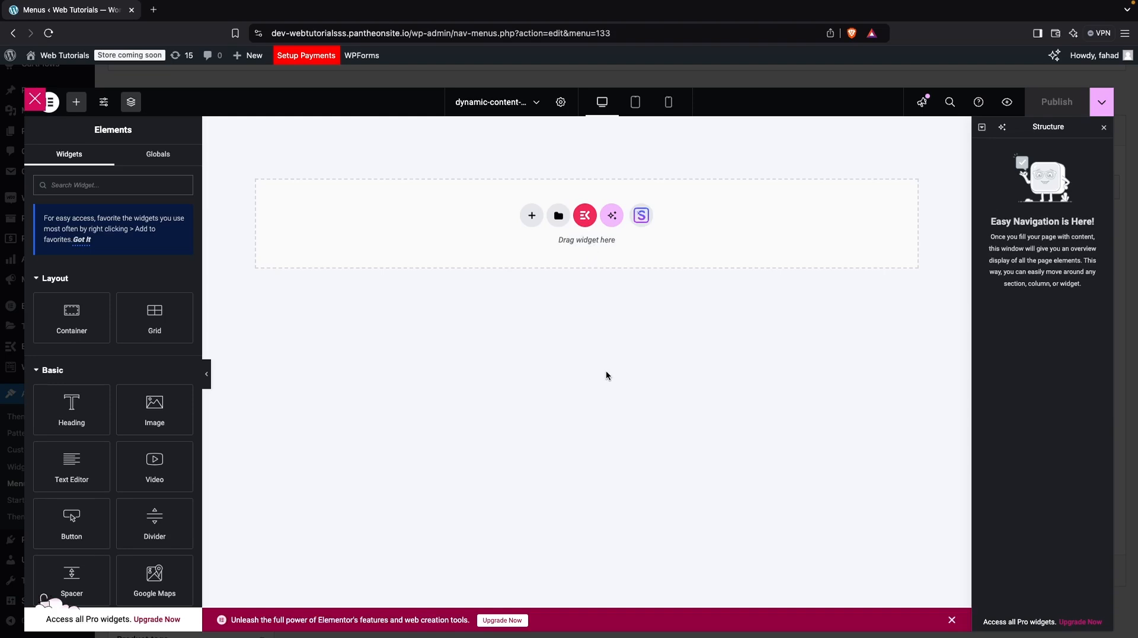
Search the ElementsKit section library for menu and insert the Mega Menu - Computer Office Security section
click(587, 222)
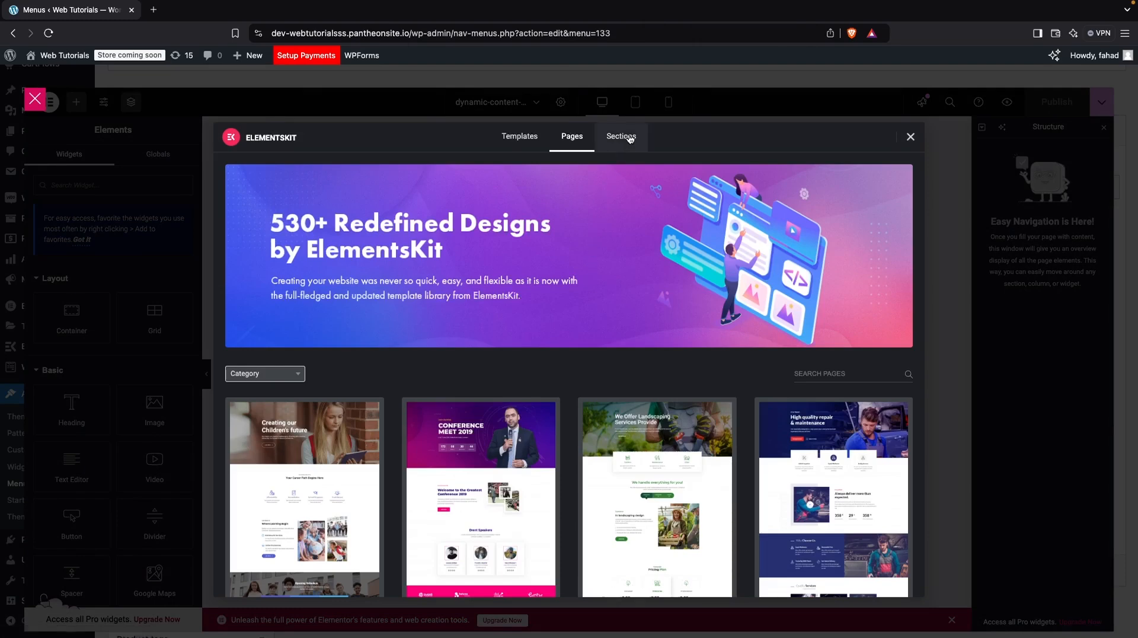
click(628, 137)
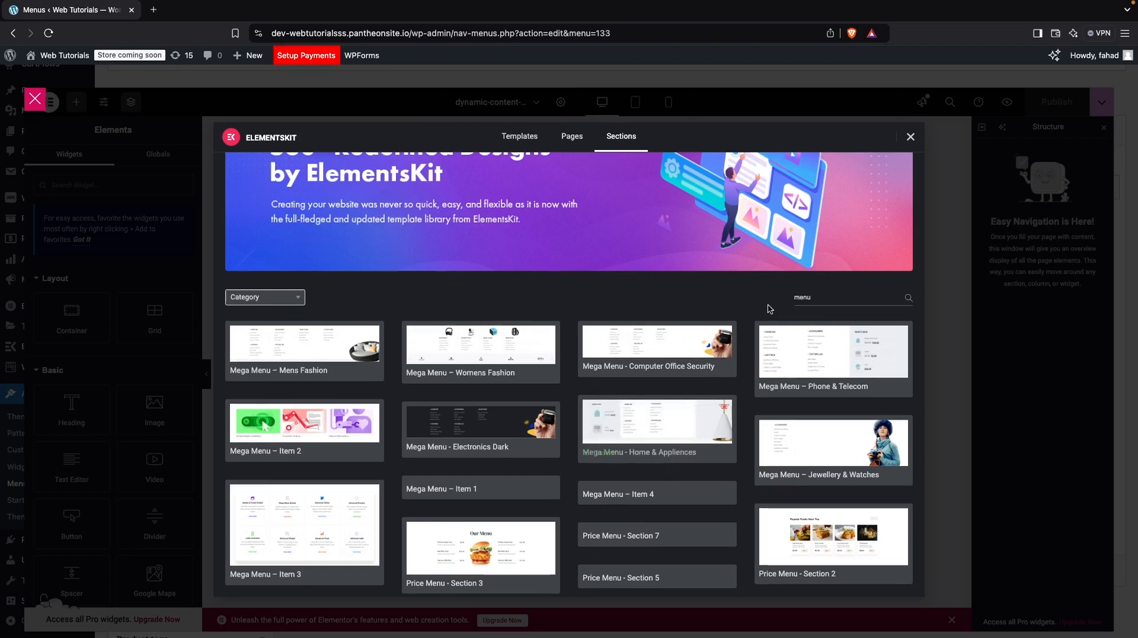
scroll(645, 493, down, 1)
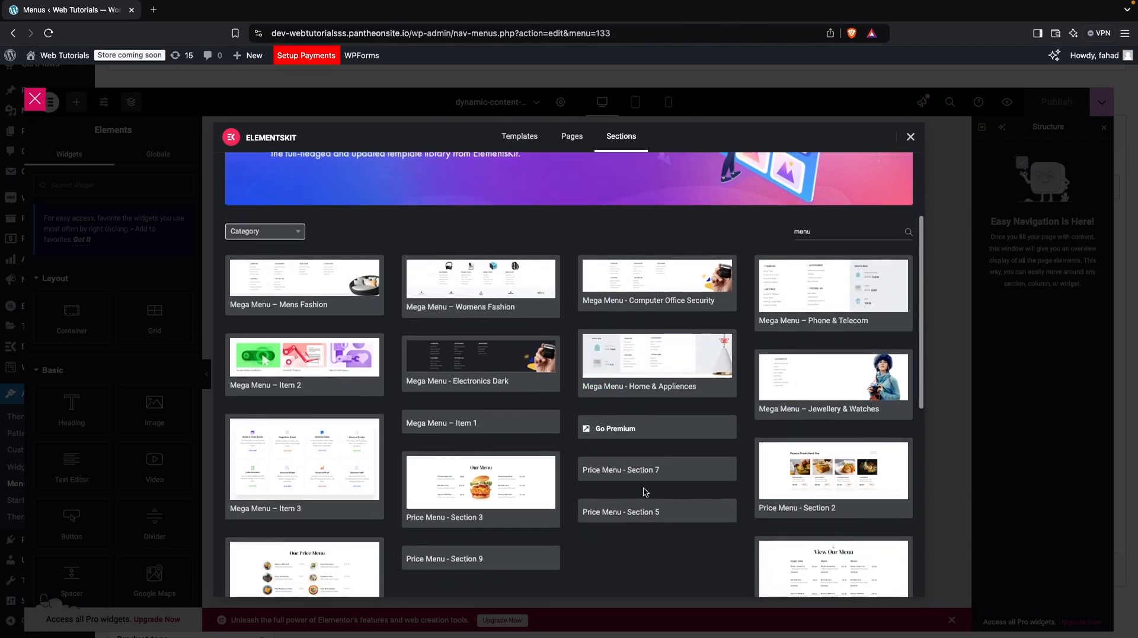
scroll(646, 494, up, 1)
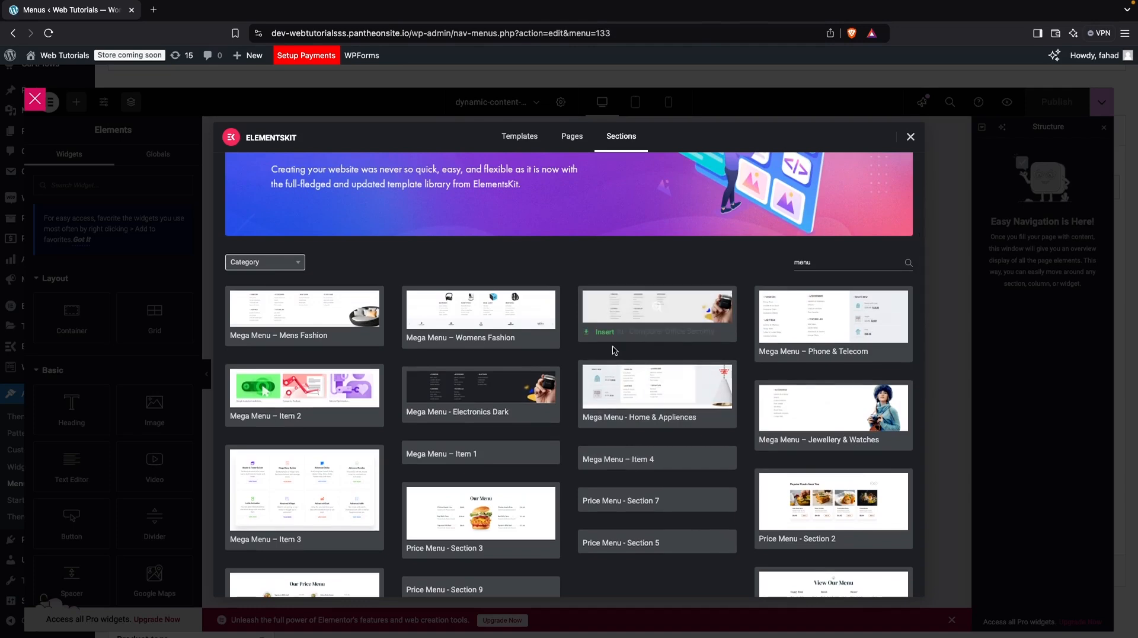
click(604, 333)
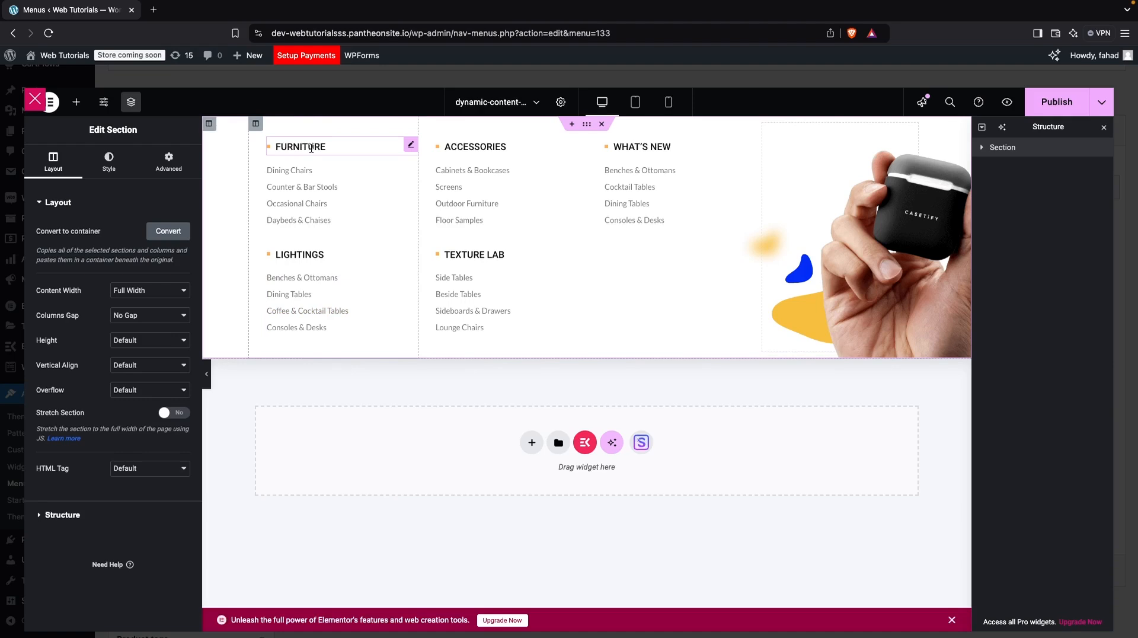
Change the Furniture heading's subtitle to Casual Wear and the Lightings heading's subtitle to Formal Wear
click(336, 146)
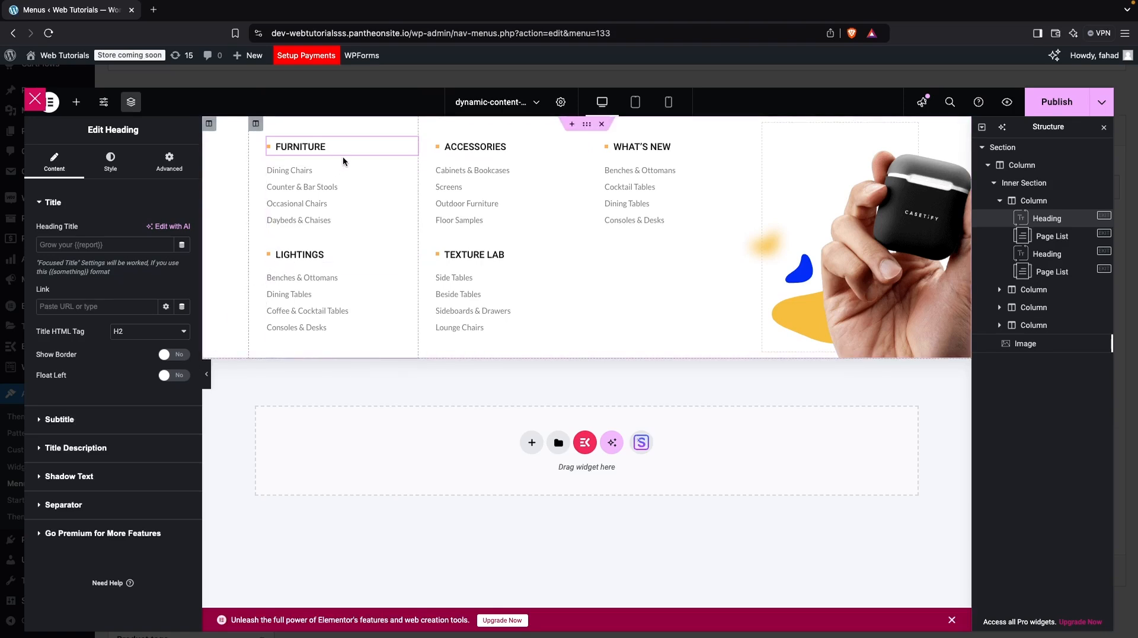
click(55, 419)
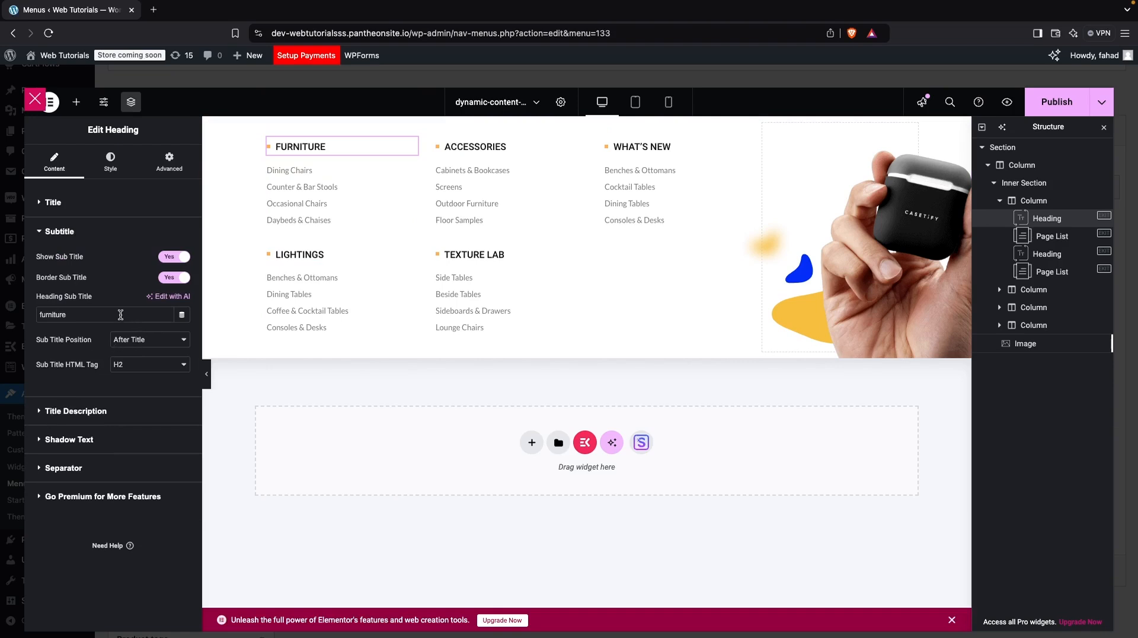
drag(118, 314, 2, 317)
text(Casual)
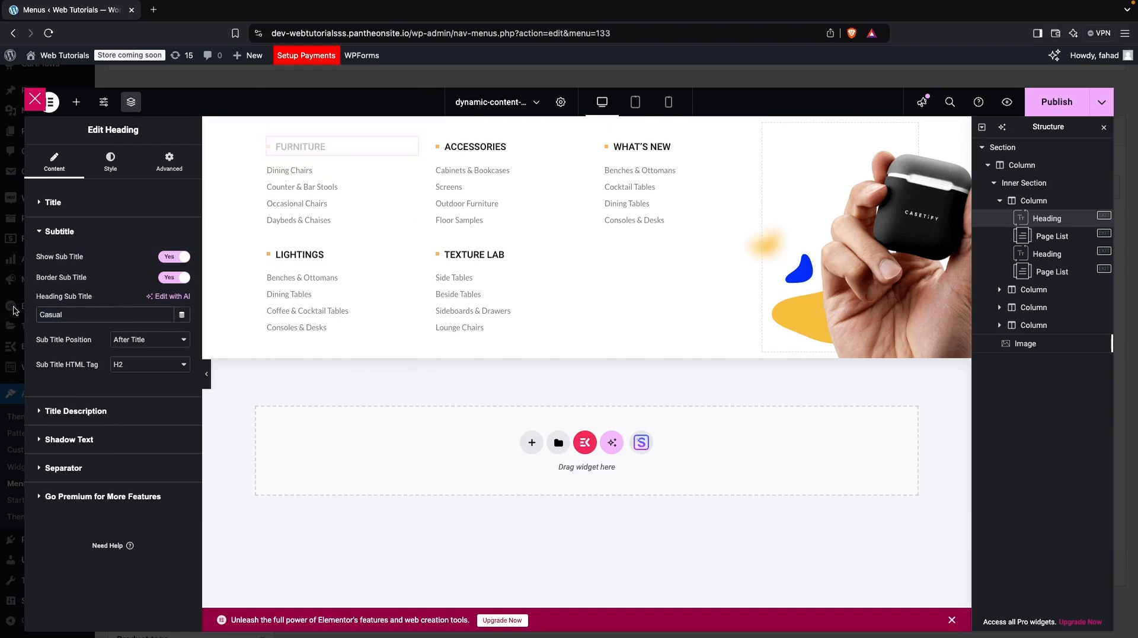
click(299, 257)
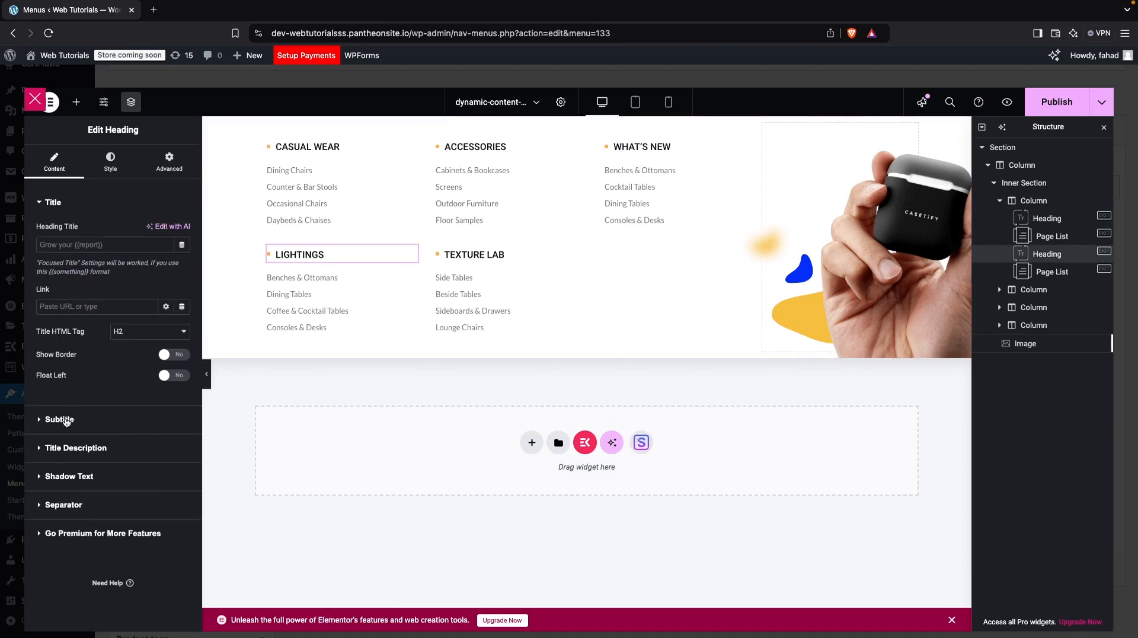
click(59, 419)
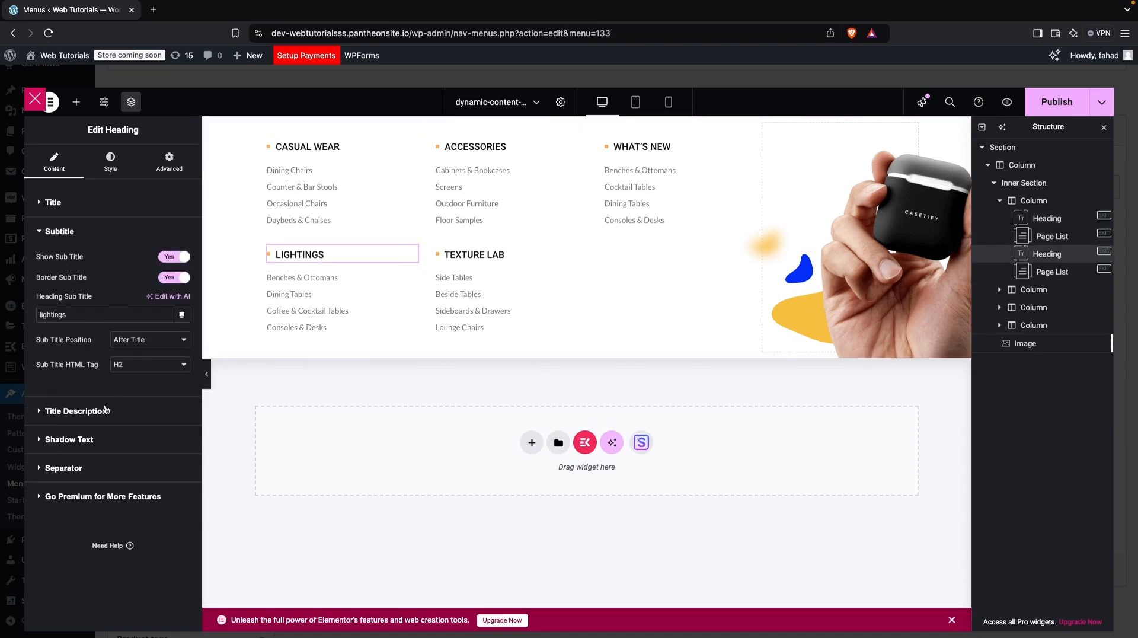
double_click(112, 312)
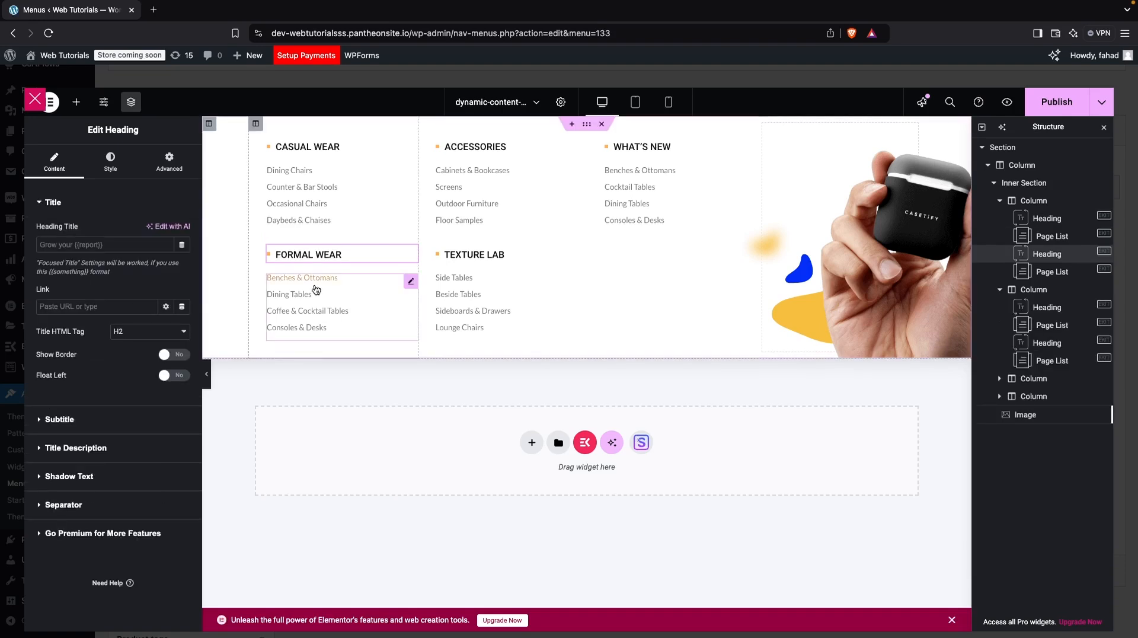
Change the second column's upper heading subtitle to Outerwear and the Texture Lab heading's subtitle to Accessories
click(479, 153)
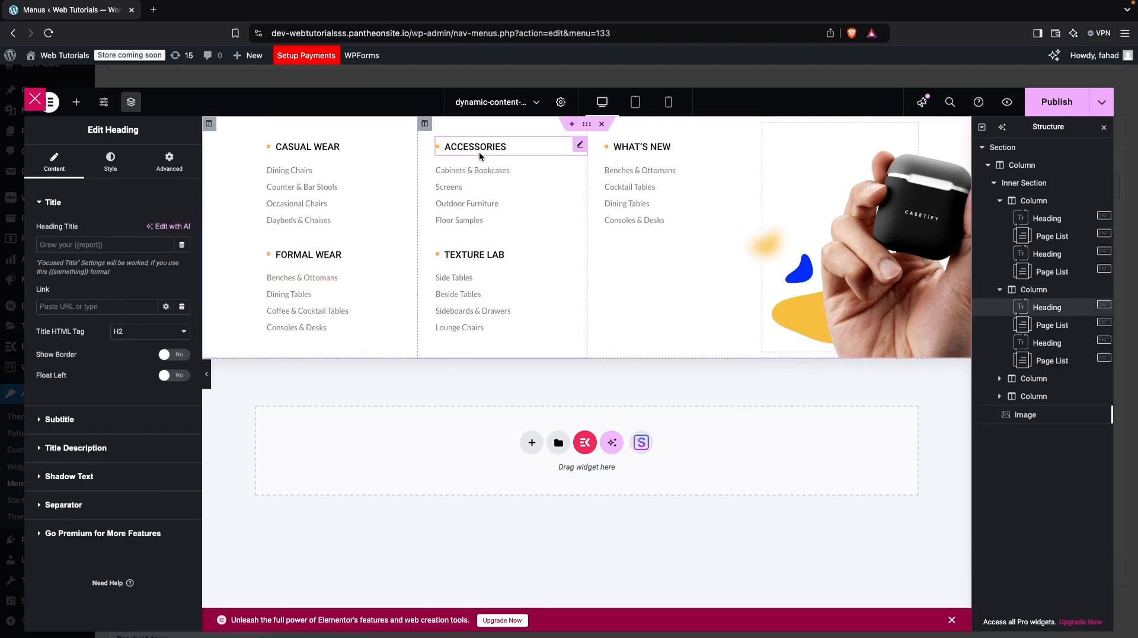
click(77, 421)
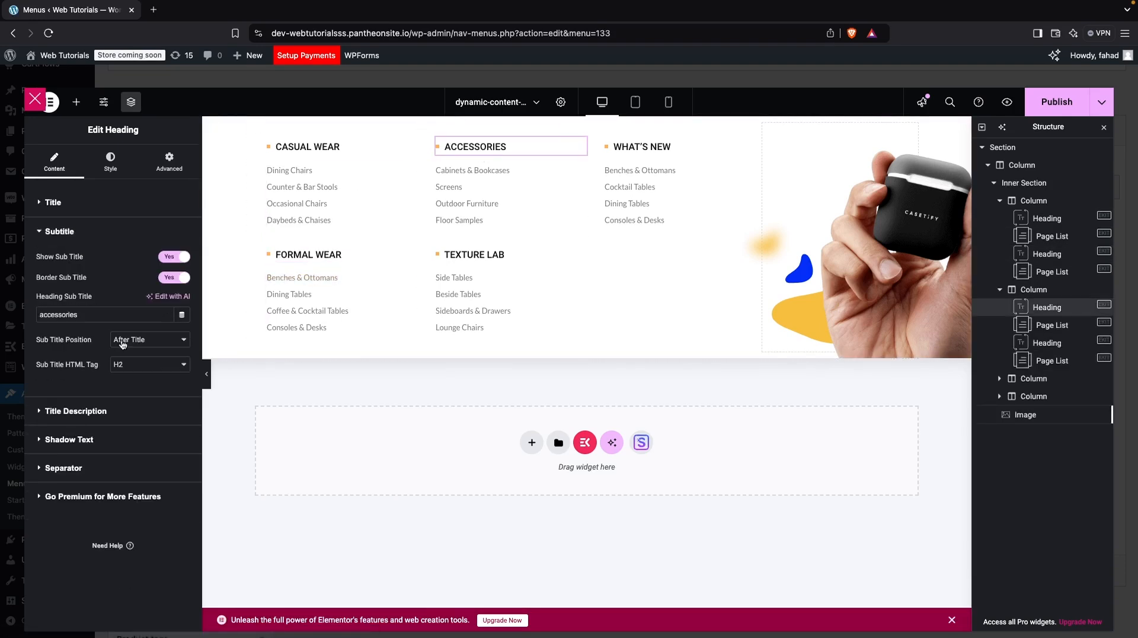
double_click(134, 316)
text(outerwear)
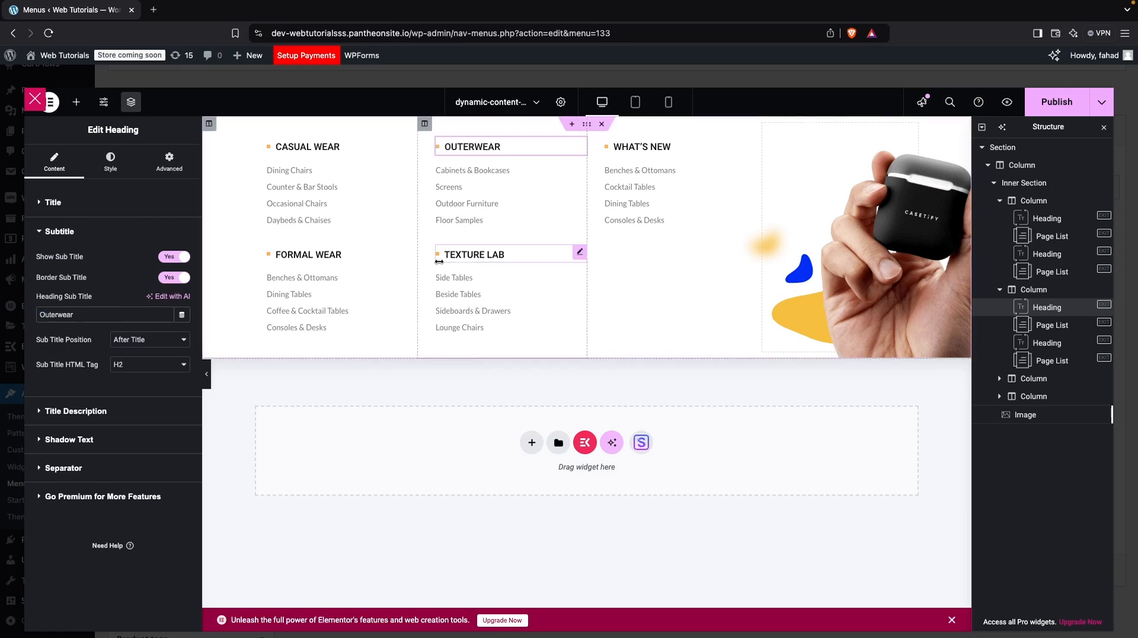
click(474, 255)
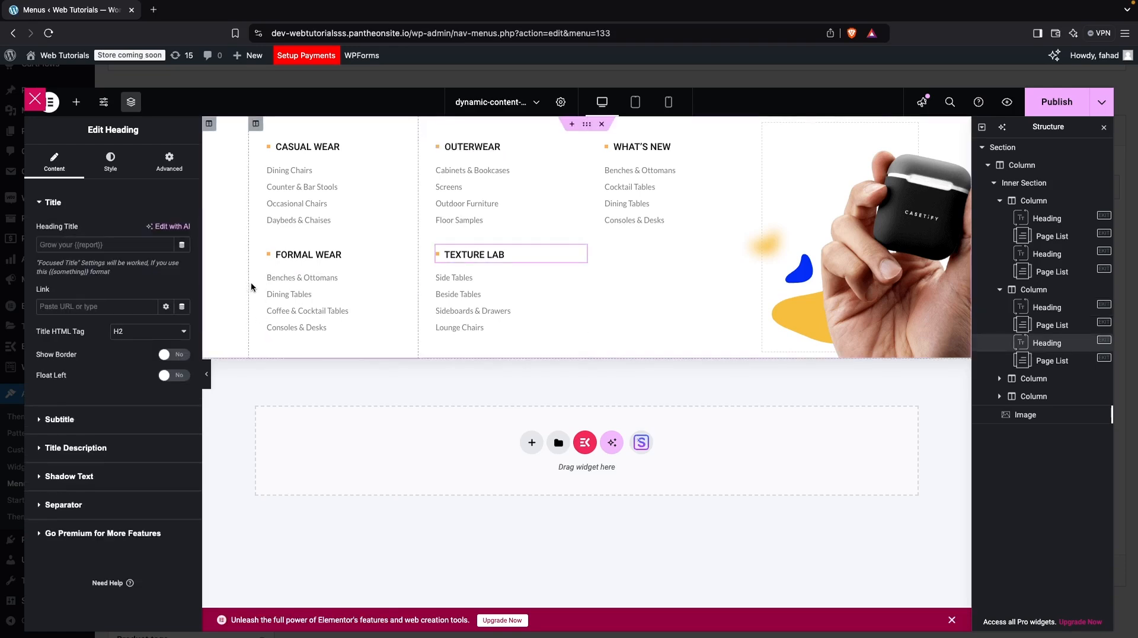
click(94, 425)
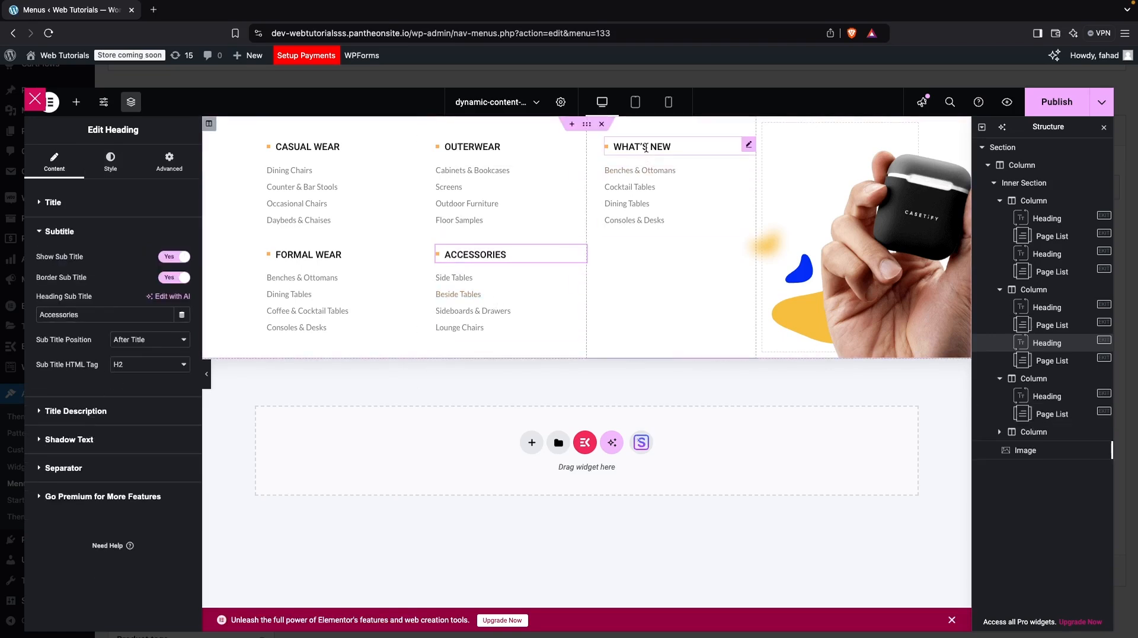
Change the What's New heading's subtitle to Footwear
triple_click(645, 148)
text(F)
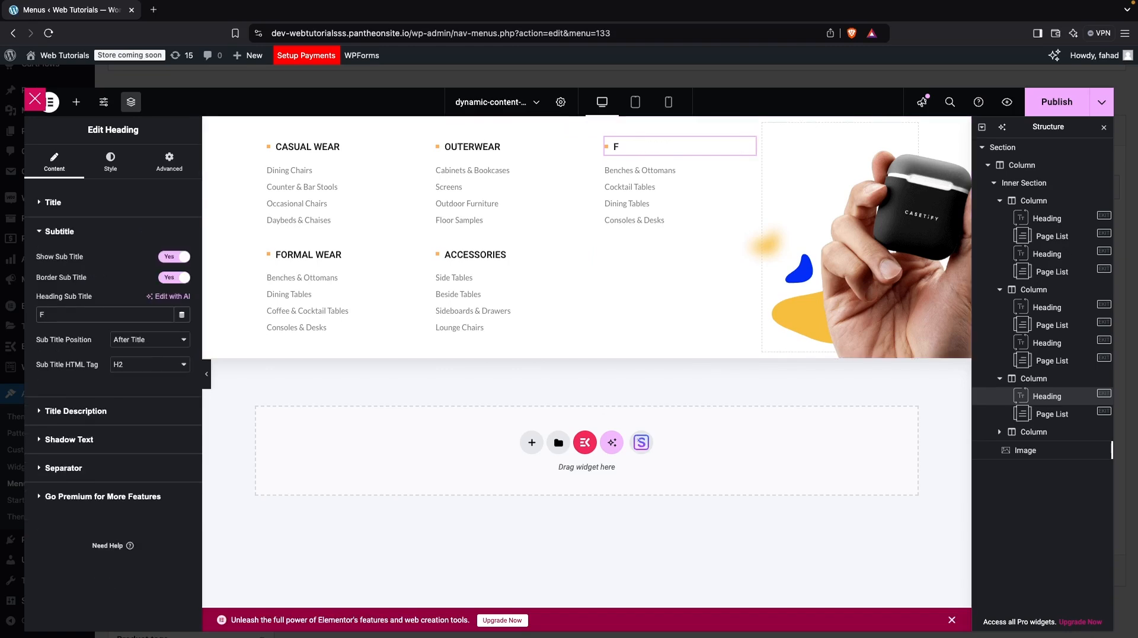
text(ootwear)
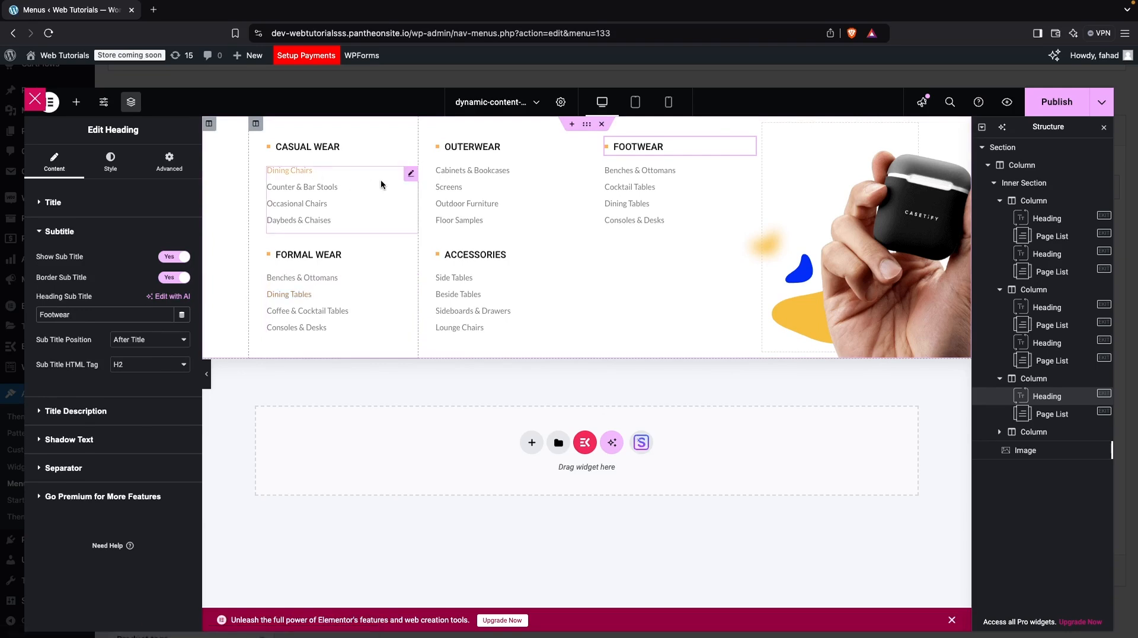
Set the Casual Wear list items to T-shirt, Shirts, Jeans, Shorts and the Formal Wear items to Suits, Shirts, Blazers, Waistcoats
click(290, 188)
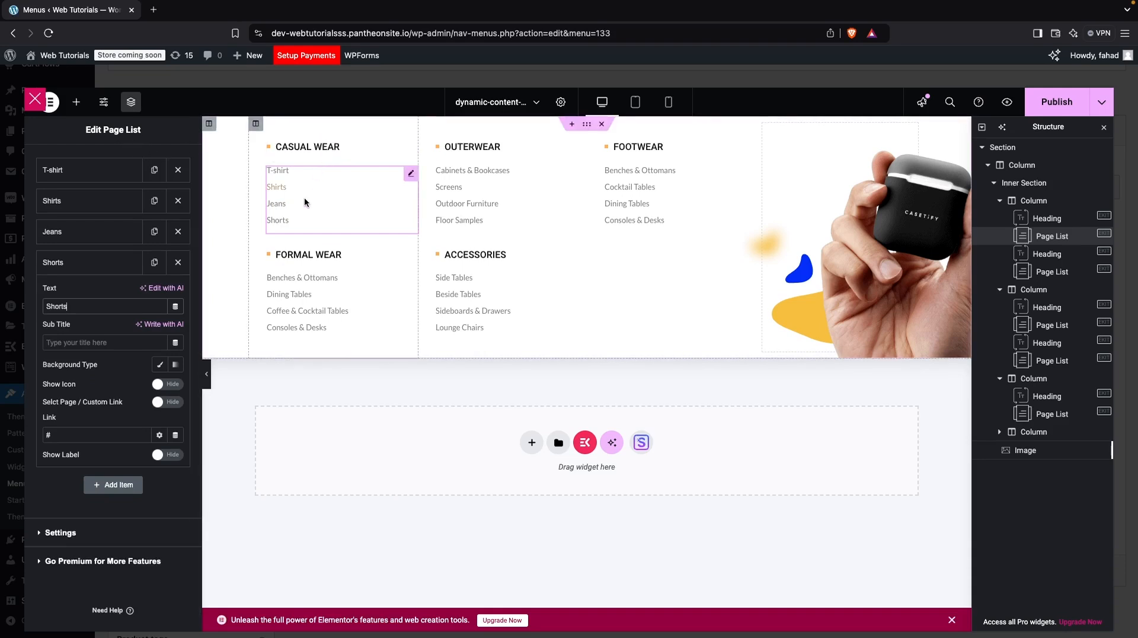
click(287, 287)
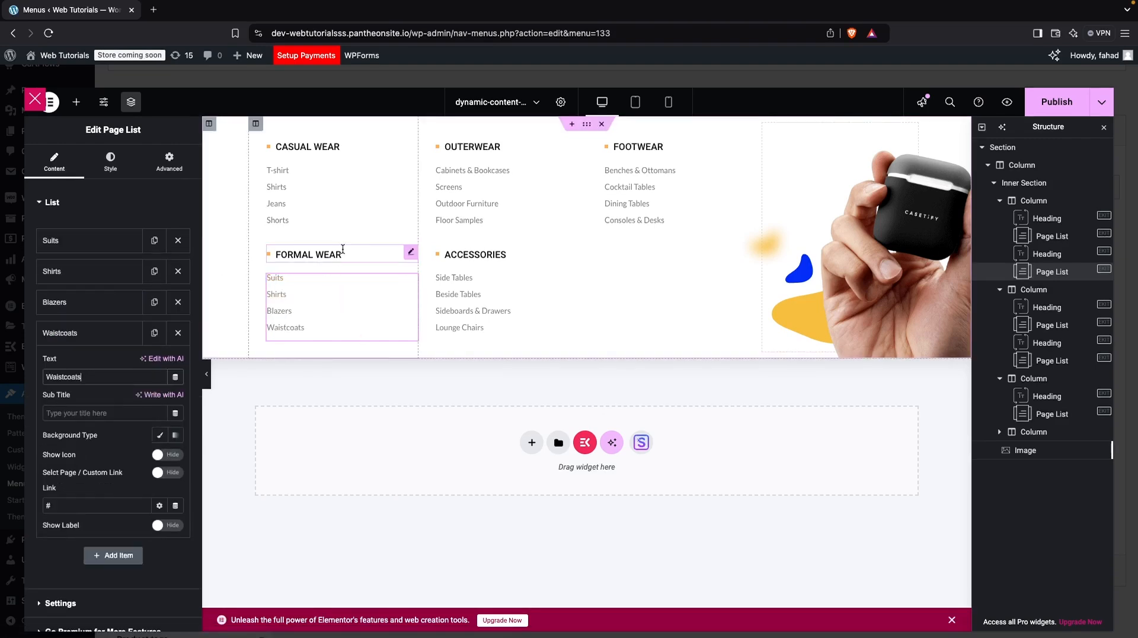
Set the Outerwear list items to Jackets, Coats, Sweaters, Vests and the Accessories items to Belts, Hats & Caps, Scarves & Gloves, Sunglasses
click(465, 178)
click(90, 243)
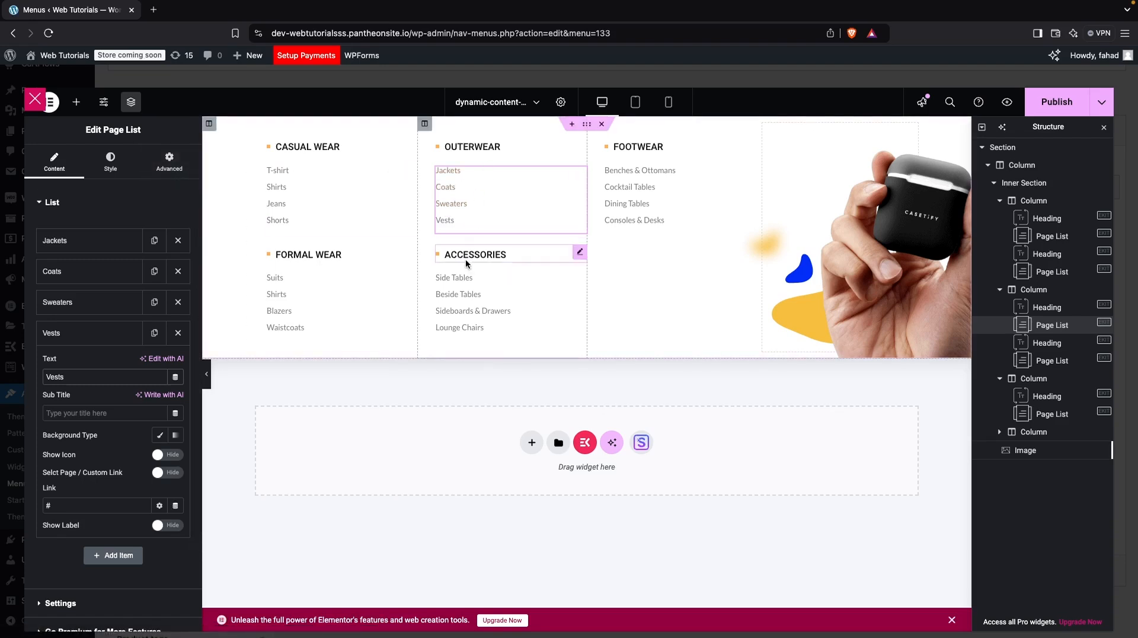
click(455, 278)
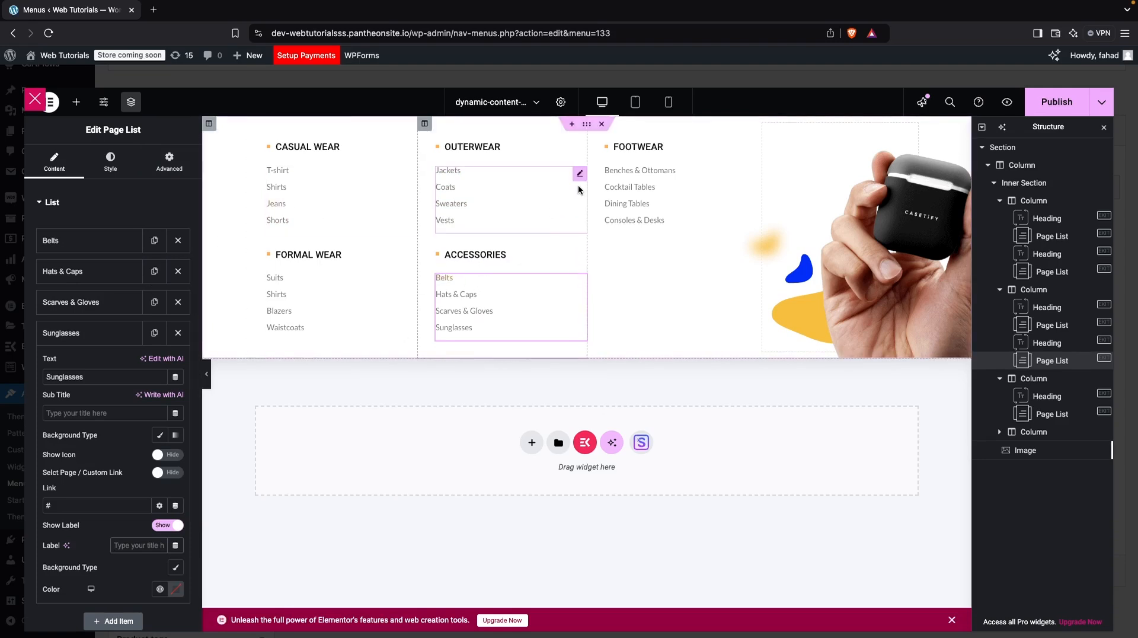
Set the Footwear list items to Casual Shoes, Formal Shoes, Sports Wear and Boots
click(631, 176)
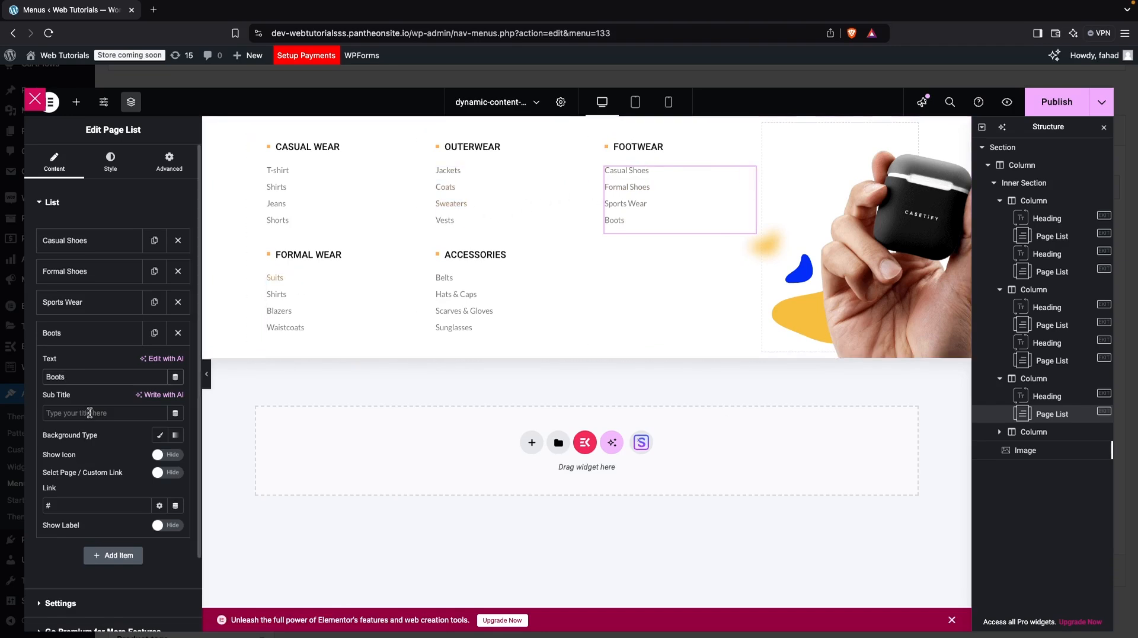
scroll(96, 380, down, 1)
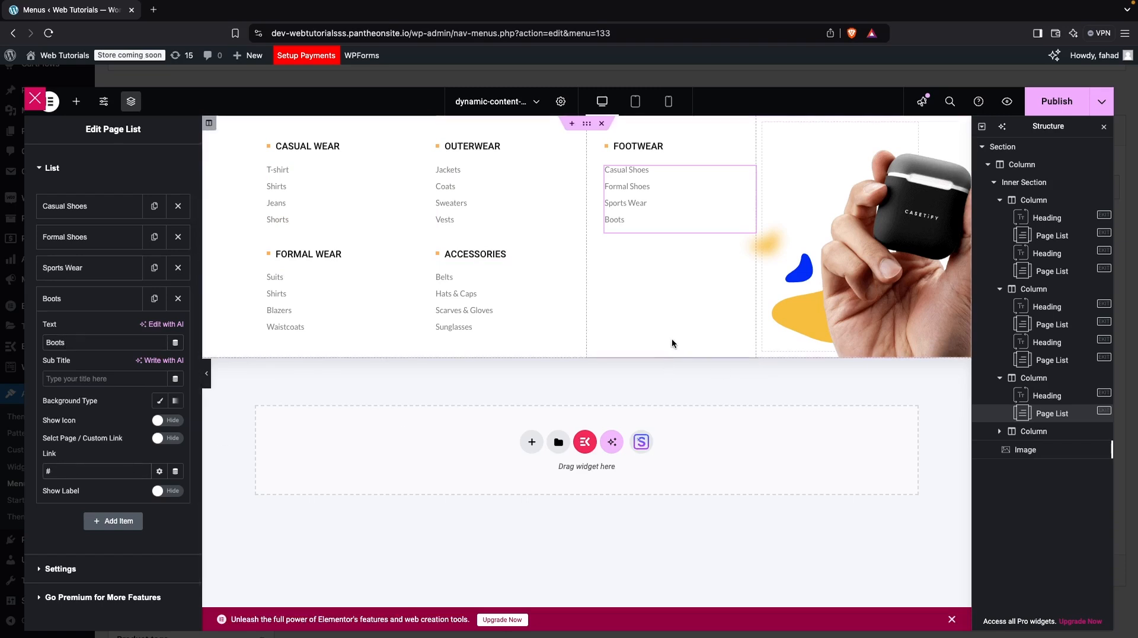
Replace the hand image in the mega menu with the yellow handbag picture from the media library
click(759, 332)
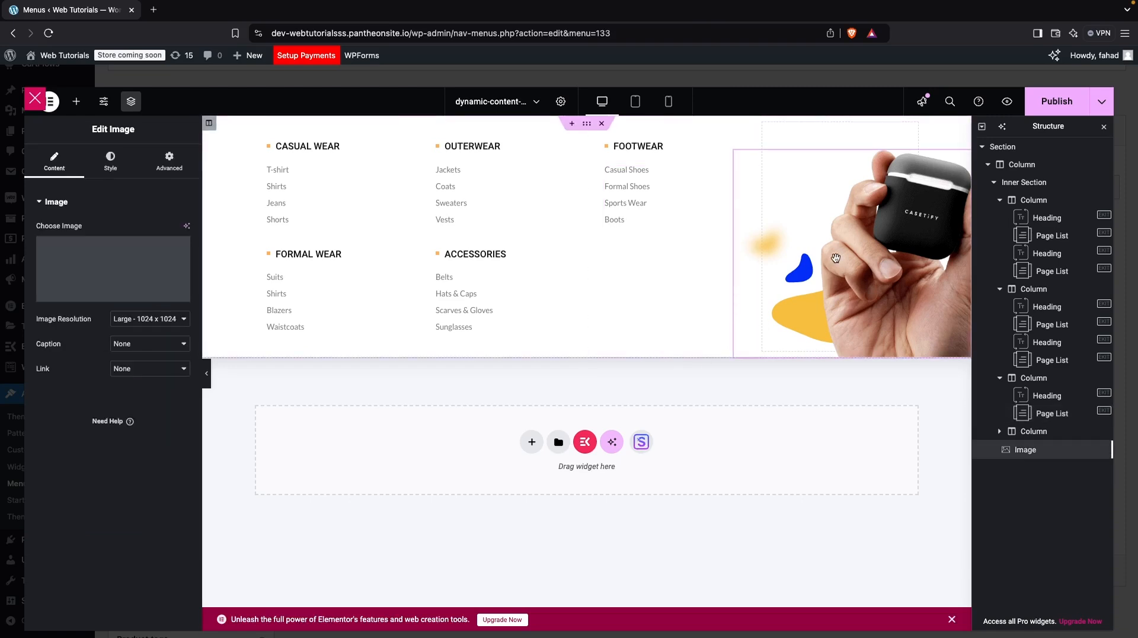
click(115, 253)
scroll(432, 414, down, 4)
scroll(435, 413, up, 2)
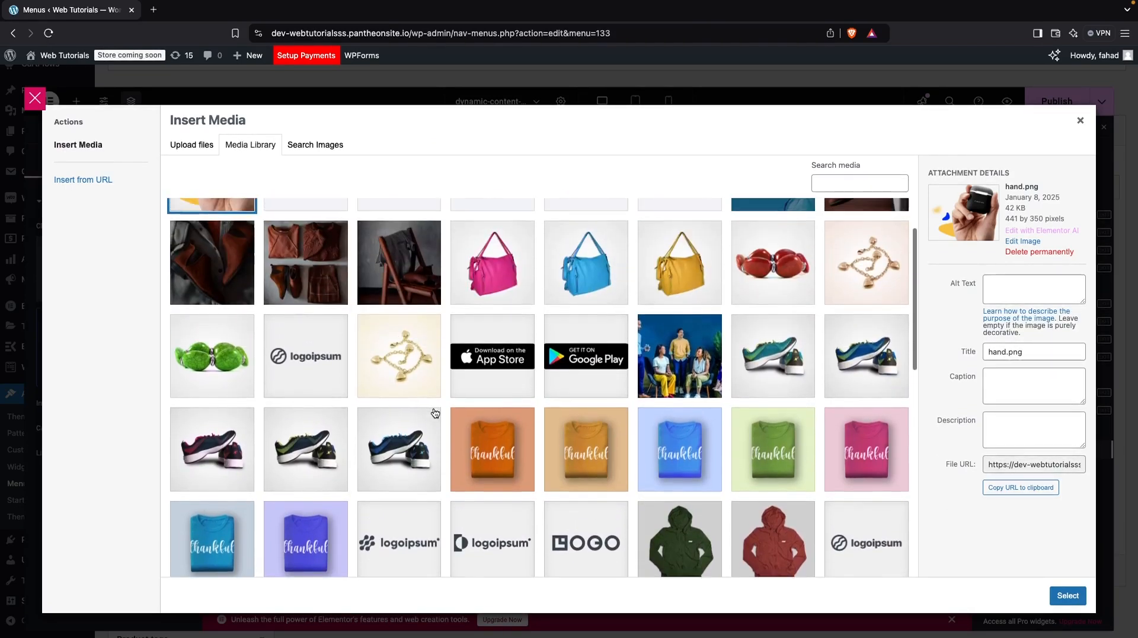
scroll(435, 413, up, 2)
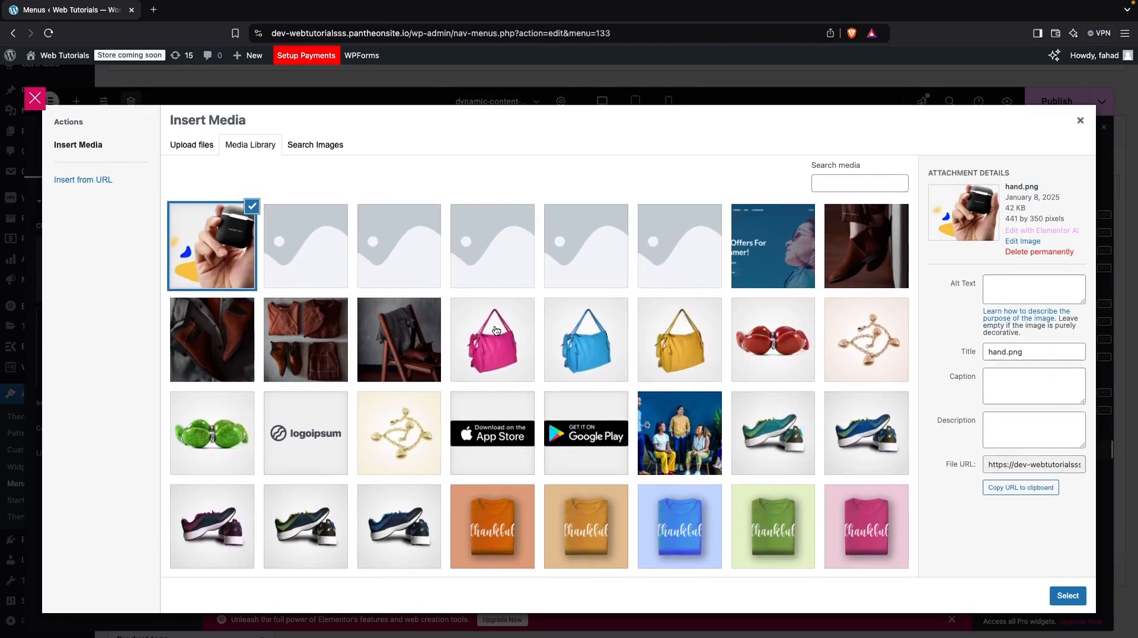
click(668, 321)
click(1080, 597)
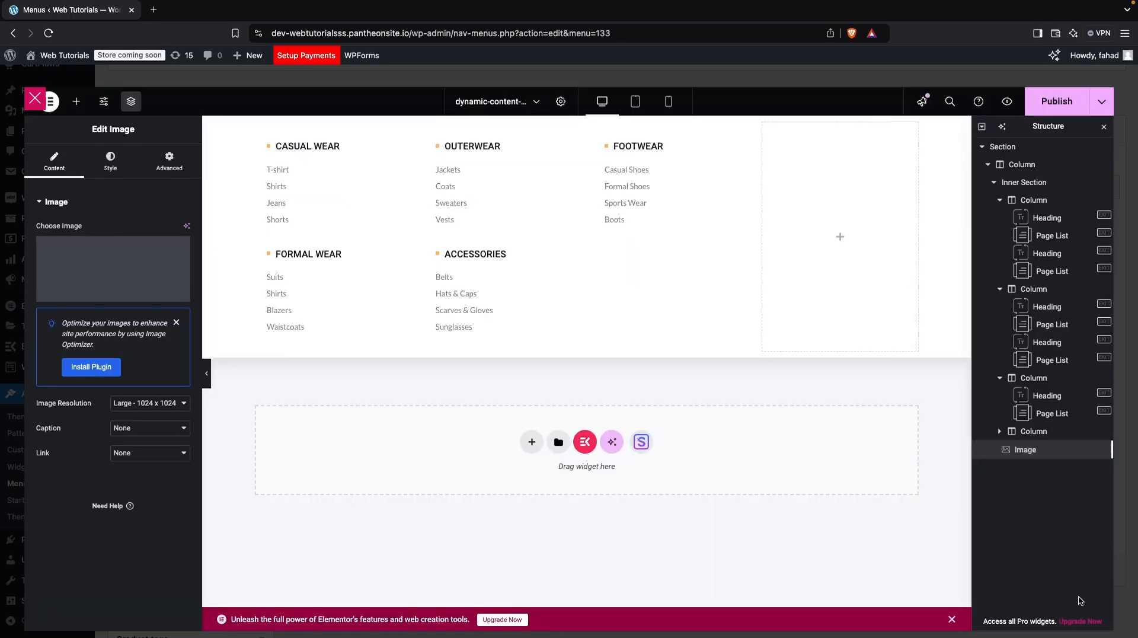
Set the handbag image's width to 24% and its horizontal offset to about -300 px
click(111, 157)
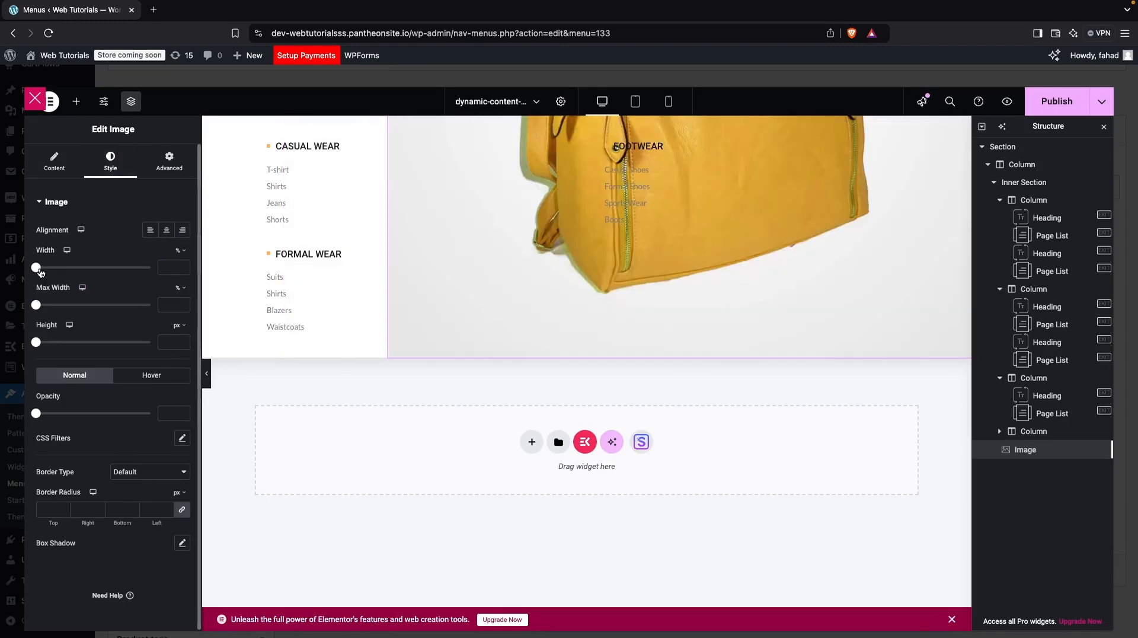
drag(36, 269, 64, 268)
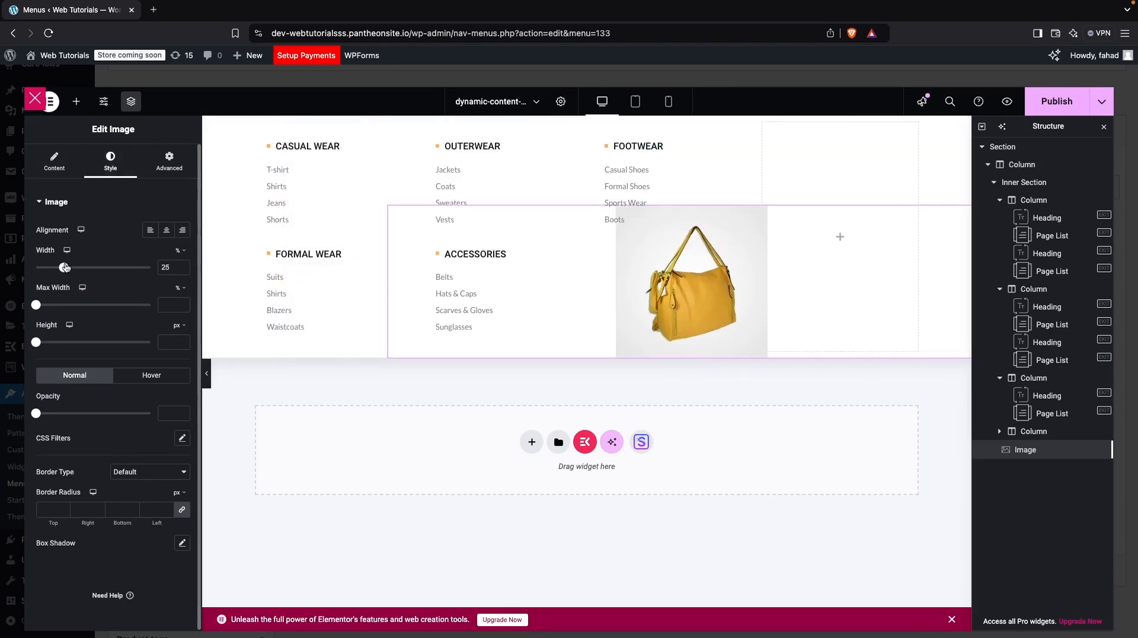
click(166, 165)
scroll(116, 354, down, 2)
scroll(116, 353, up, 2)
scroll(114, 353, down, 6)
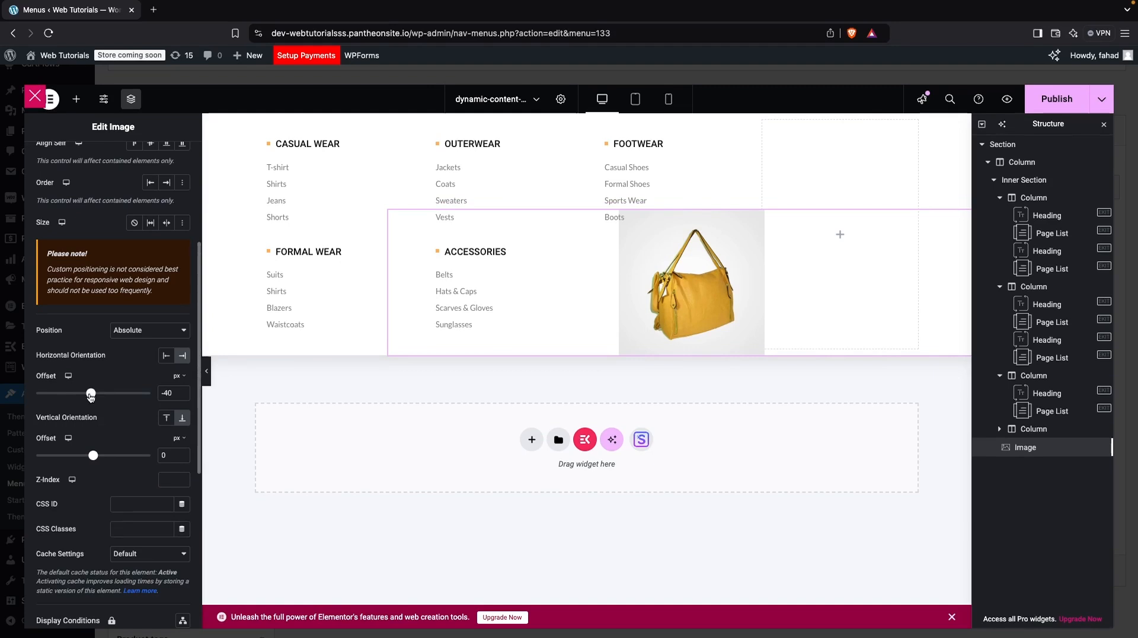
drag(91, 396, 75, 395)
drag(92, 456, 92, 459)
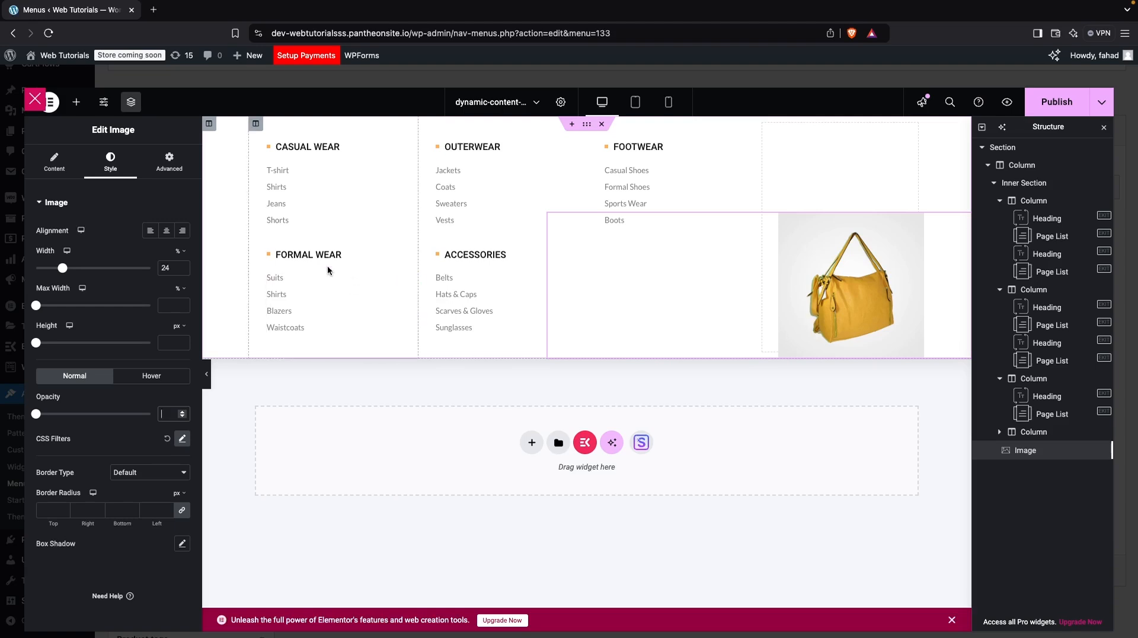
Restore the hand.png picture from the media library as the mega menu image
click(54, 160)
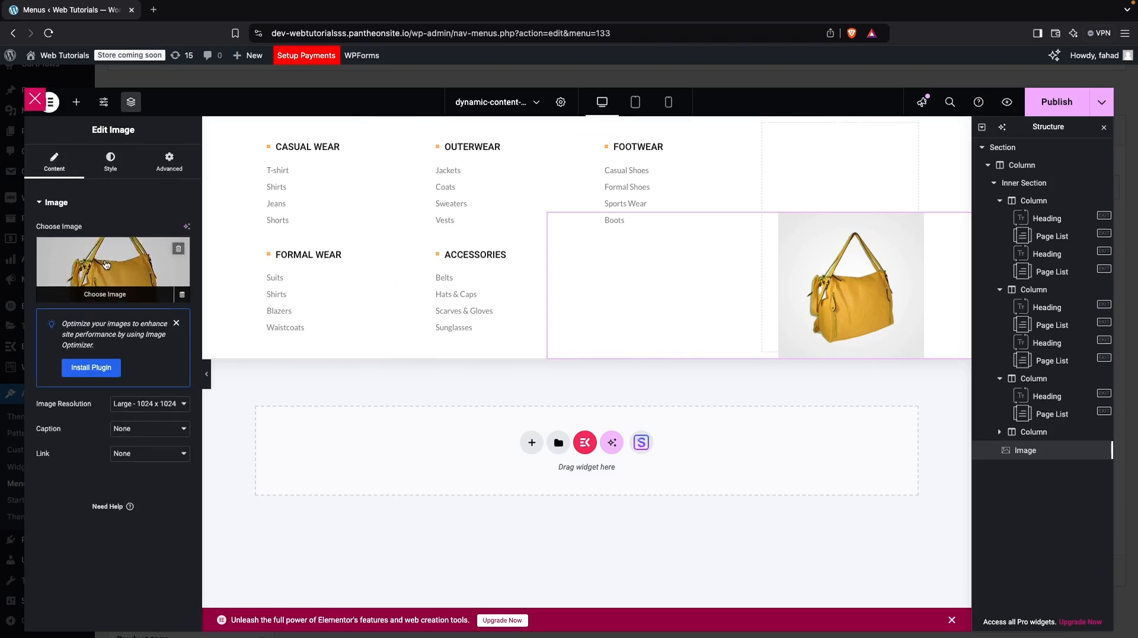
click(104, 258)
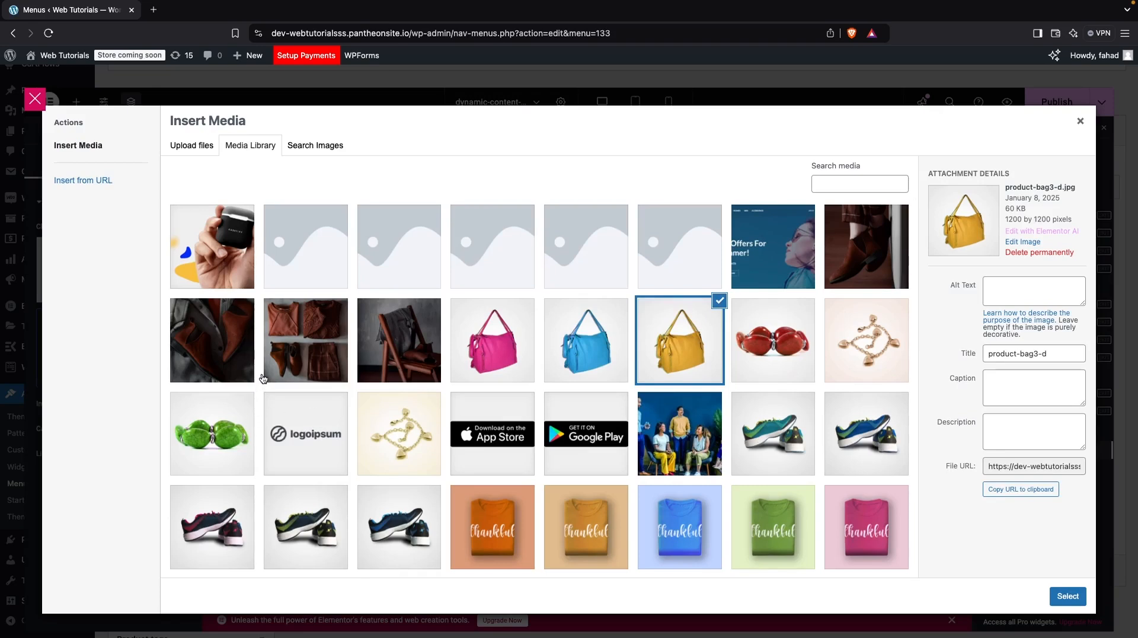
click(235, 253)
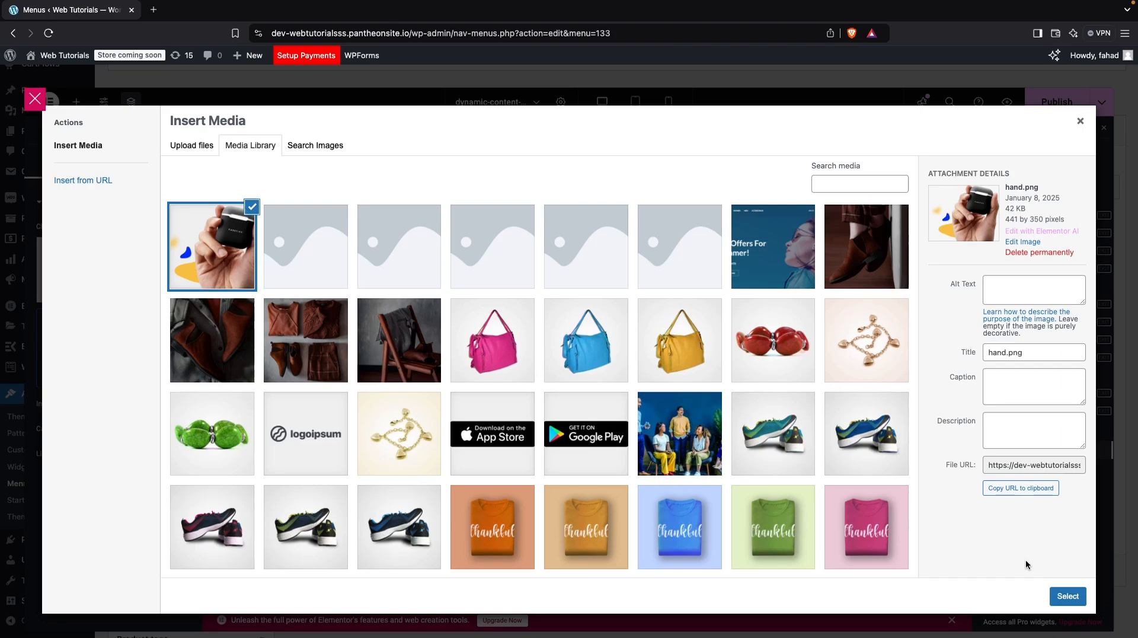
click(1068, 595)
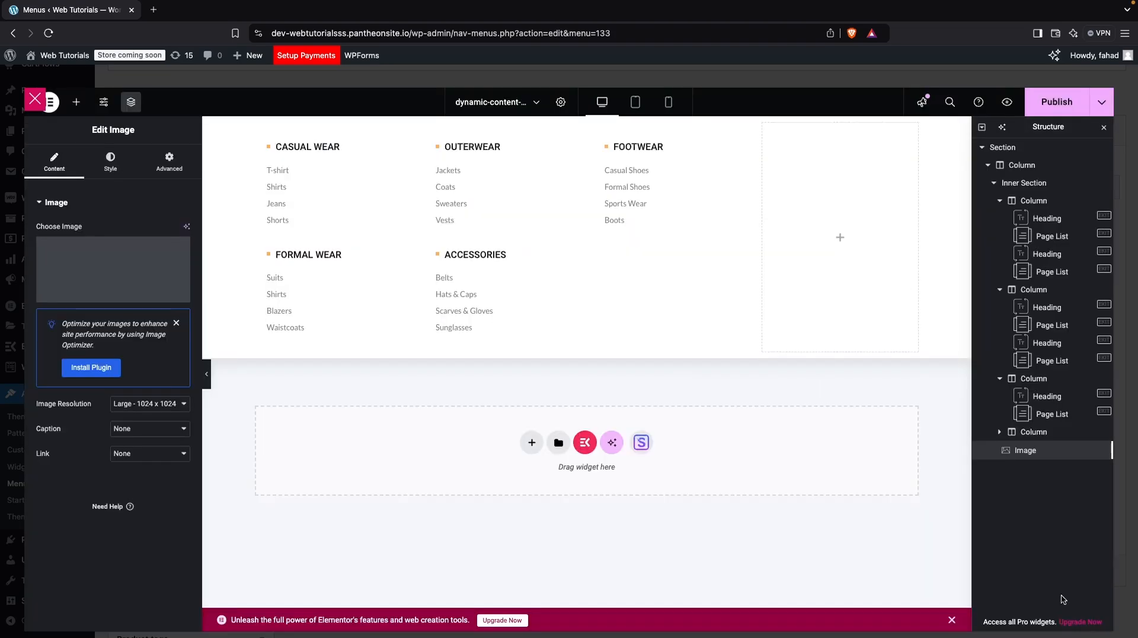
Set the hand image's horizontal offset to -40 px
click(167, 160)
scroll(109, 521, down, 3)
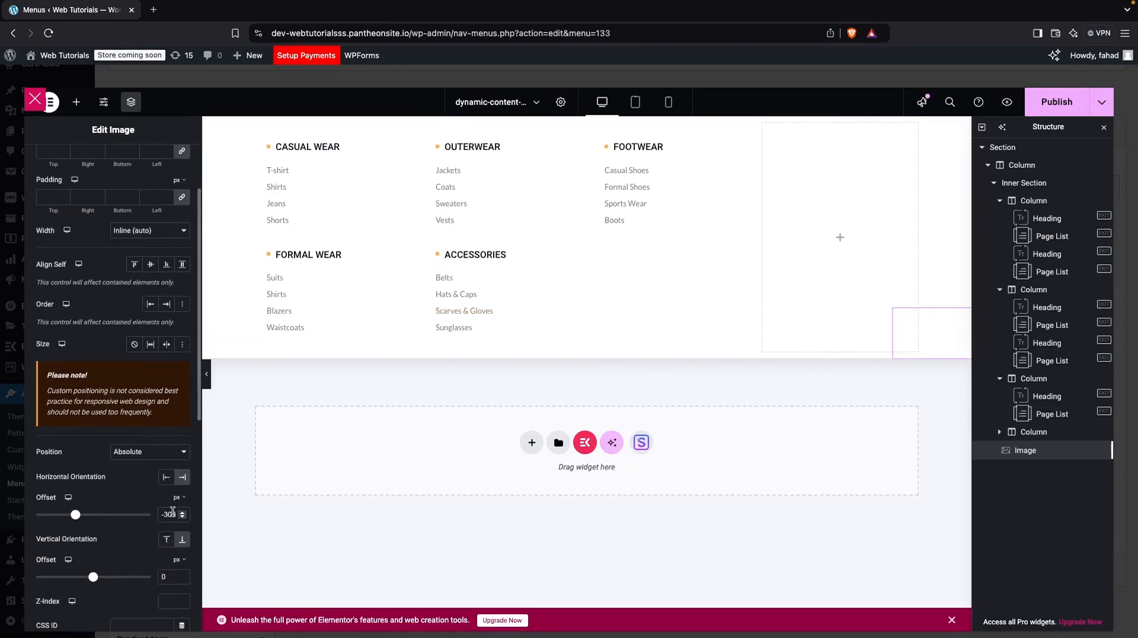
key(BackSpace)
key(BackSpace)
key(BackSpace)
text(40)
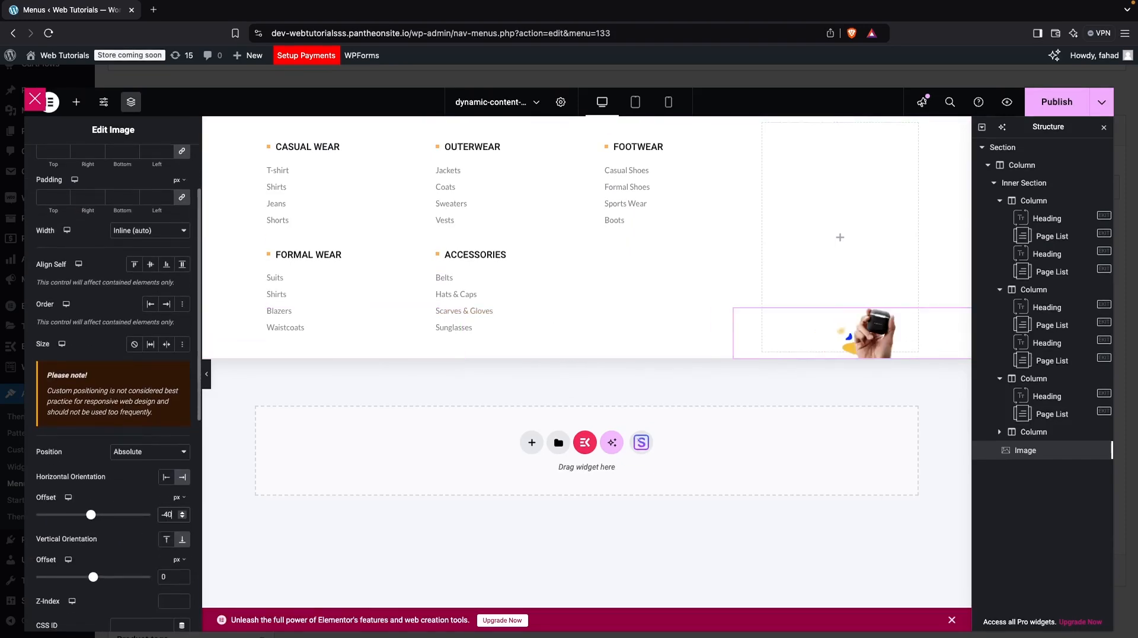
Clear the hand image's custom width value
scroll(91, 233, up, 2)
scroll(90, 233, up, 2)
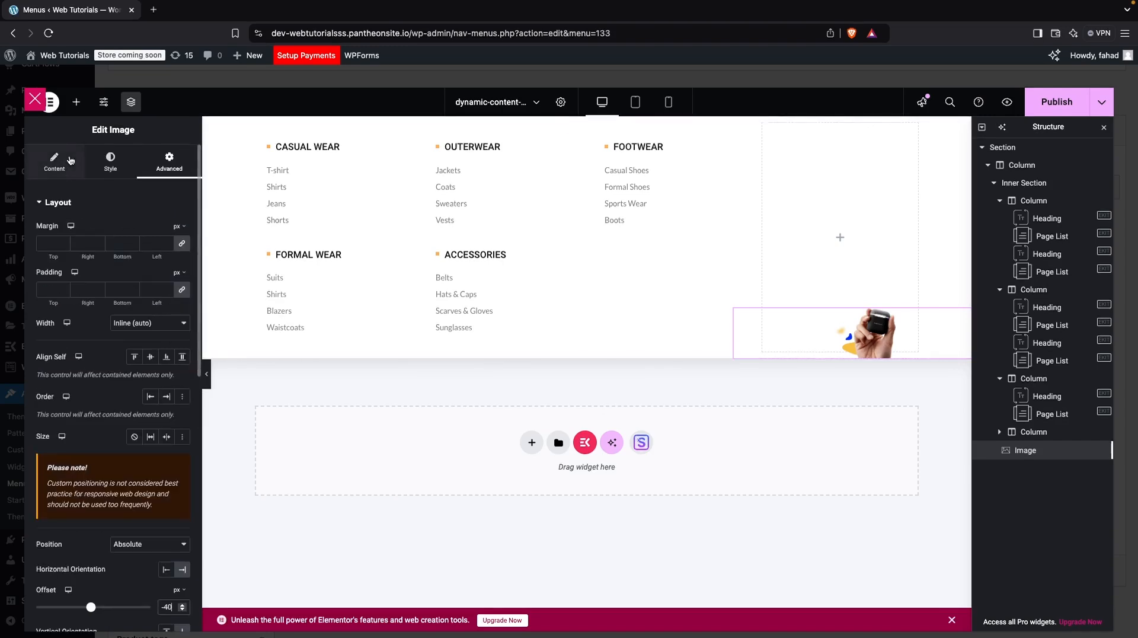
click(111, 160)
click(161, 267)
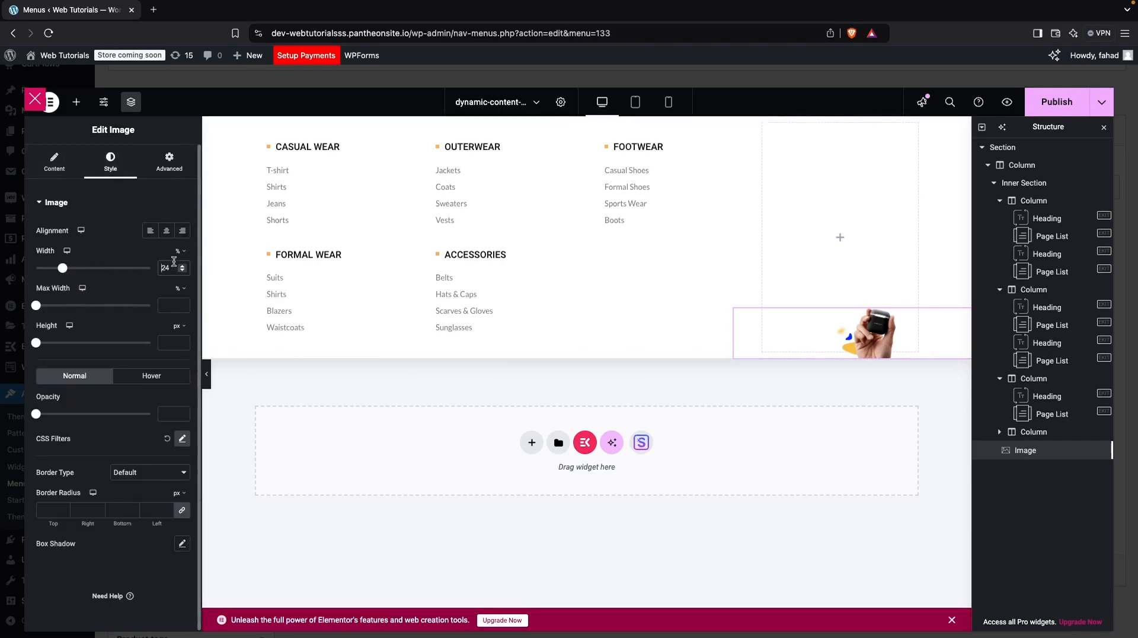
key(BackSpace)
key(BackSpace)
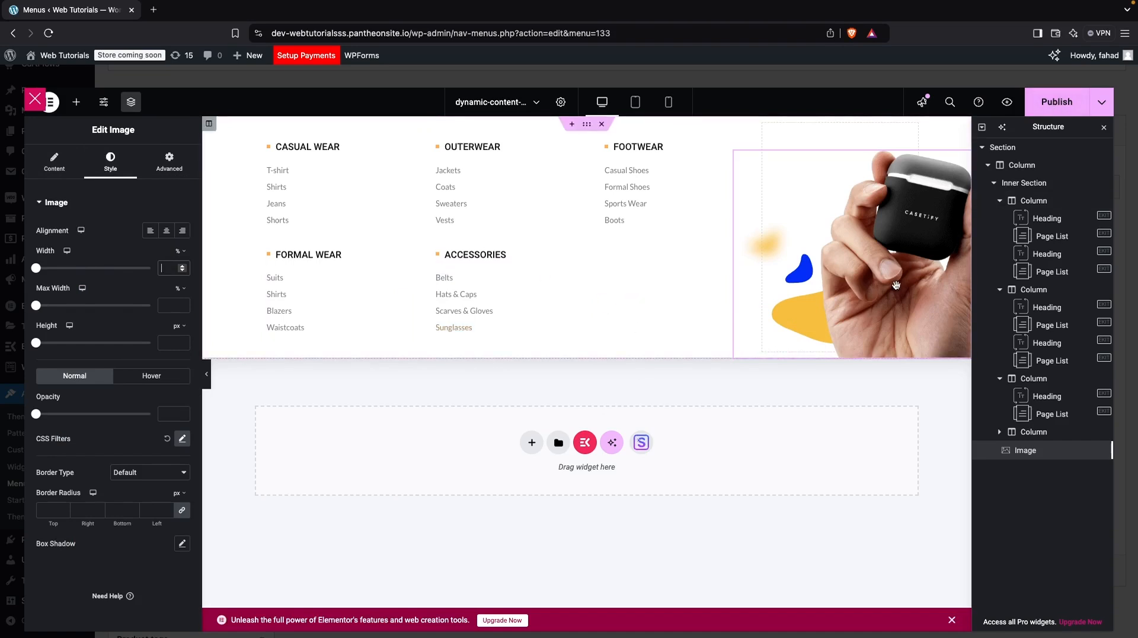
Publish the mega menu content, and save the Men item's mega menu width as Full Width
click(1054, 105)
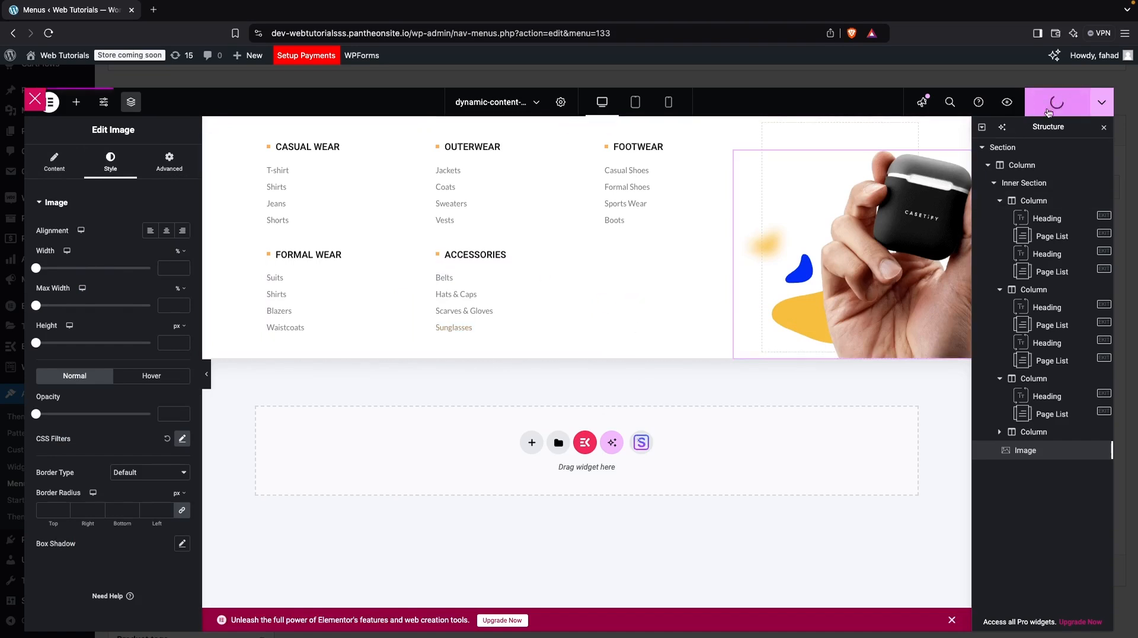
click(35, 101)
click(643, 289)
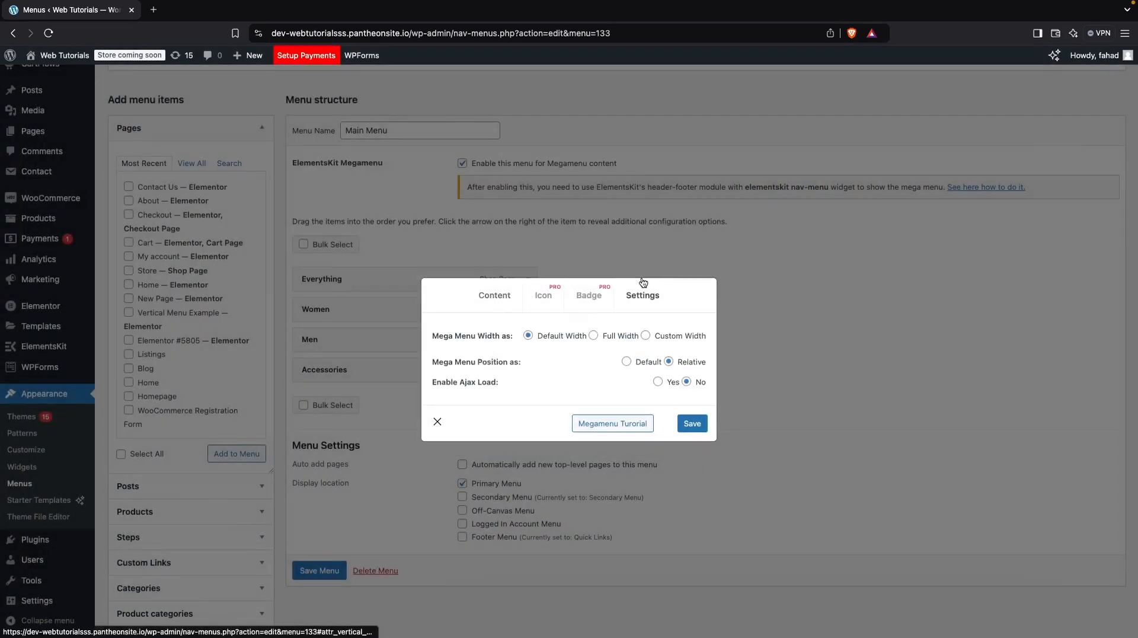
click(593, 336)
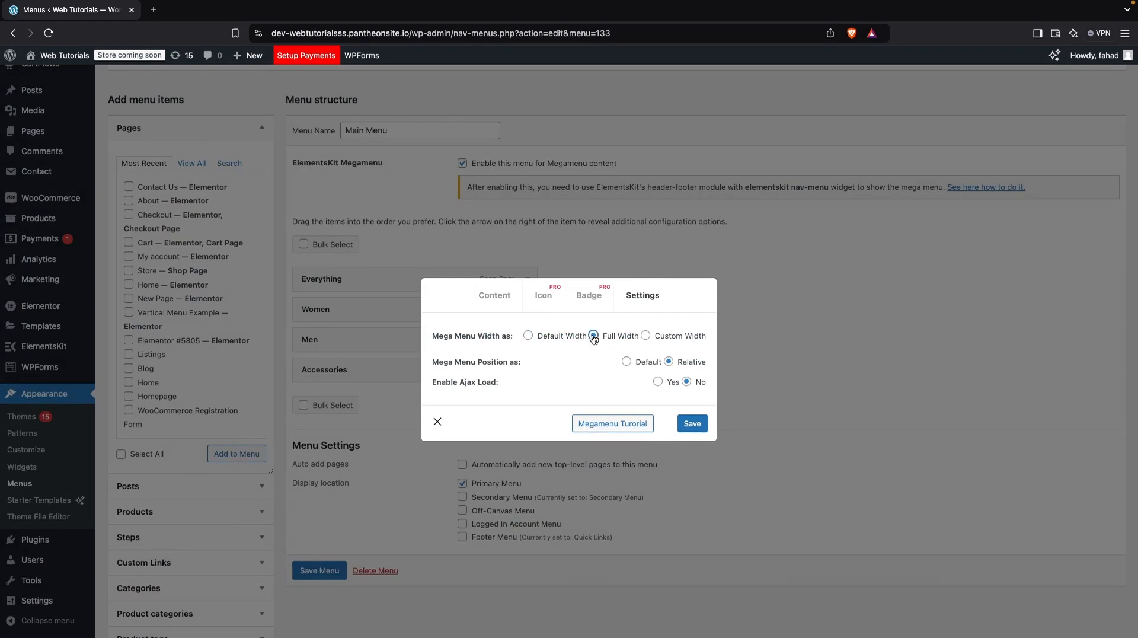
click(697, 426)
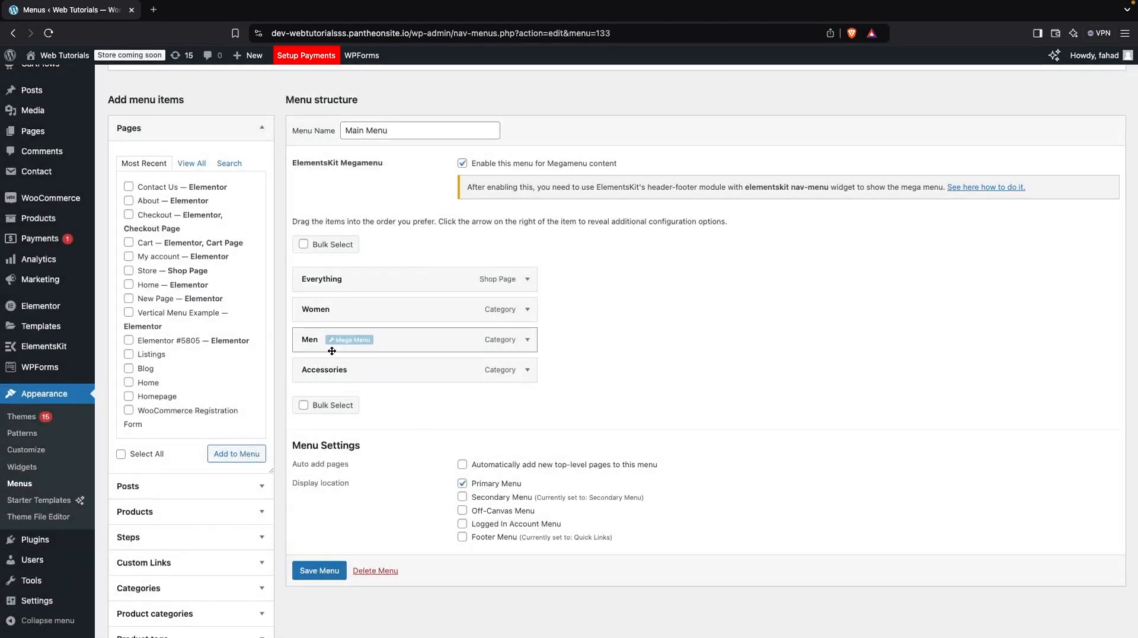
Create an activated ElementsKit header template titled Custom Header 2 for the entire site and open its content for editing
scroll(332, 351, up, 1)
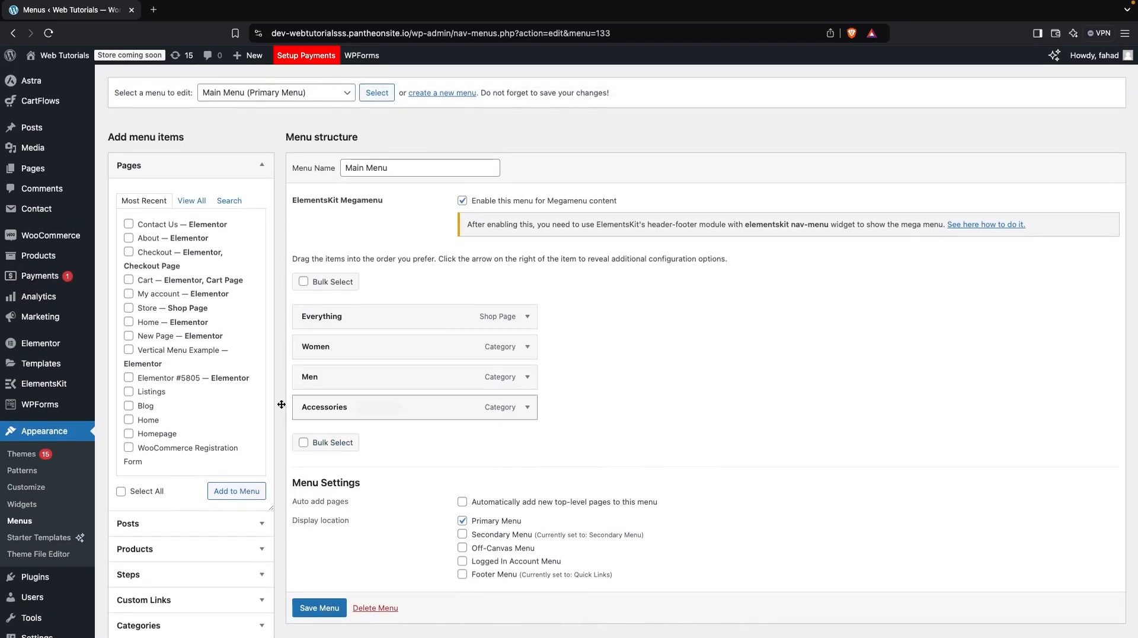
mouse_move(89, 383)
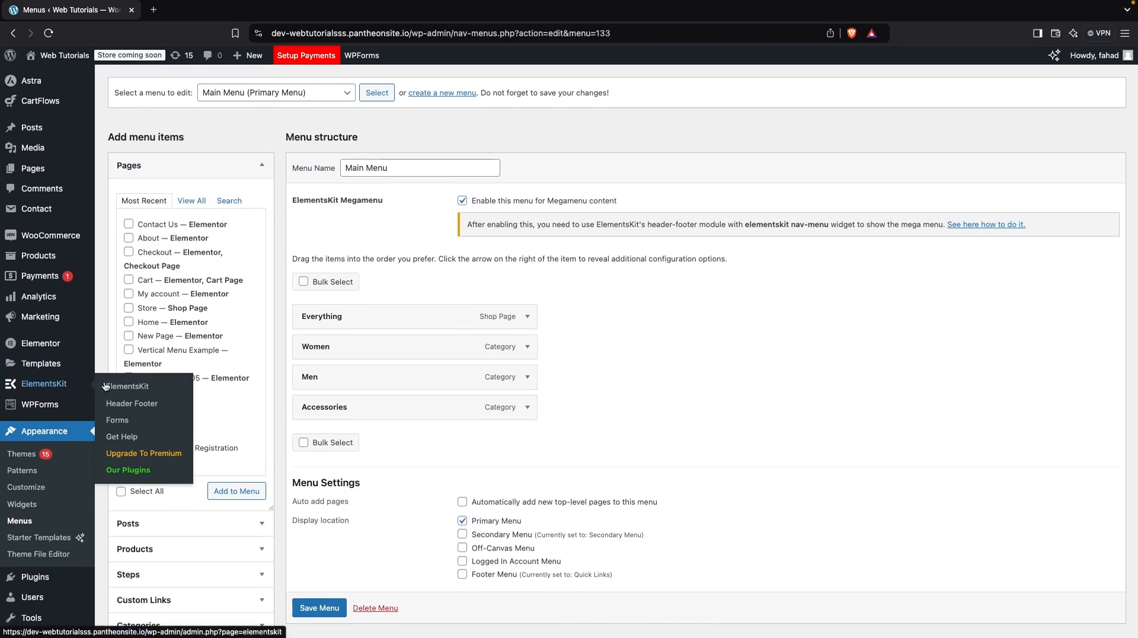
click(139, 404)
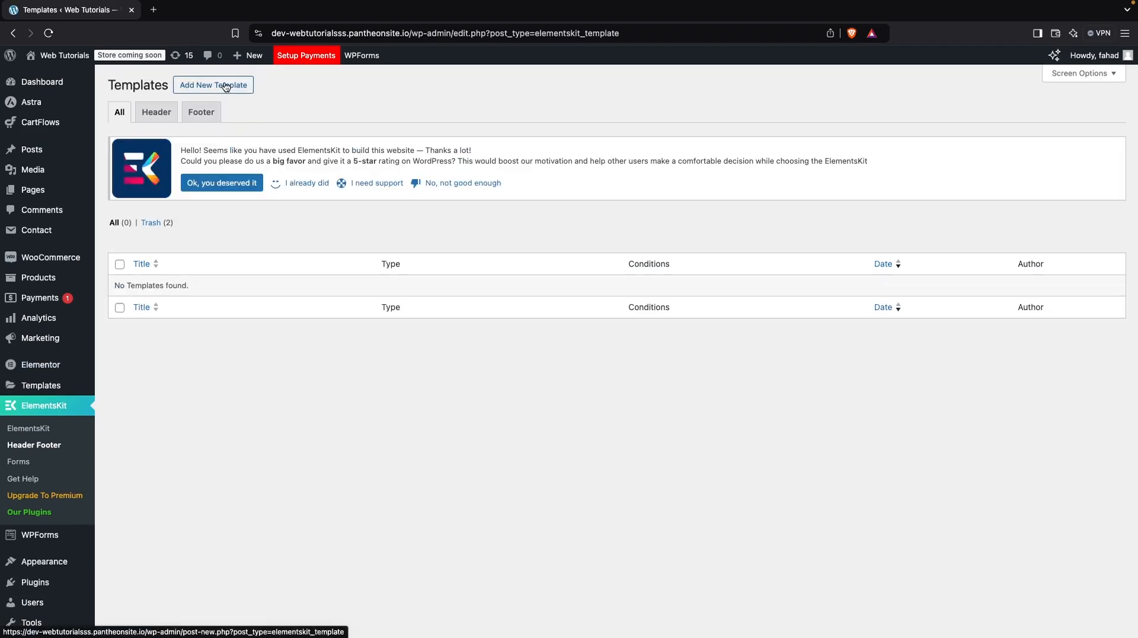
click(226, 87)
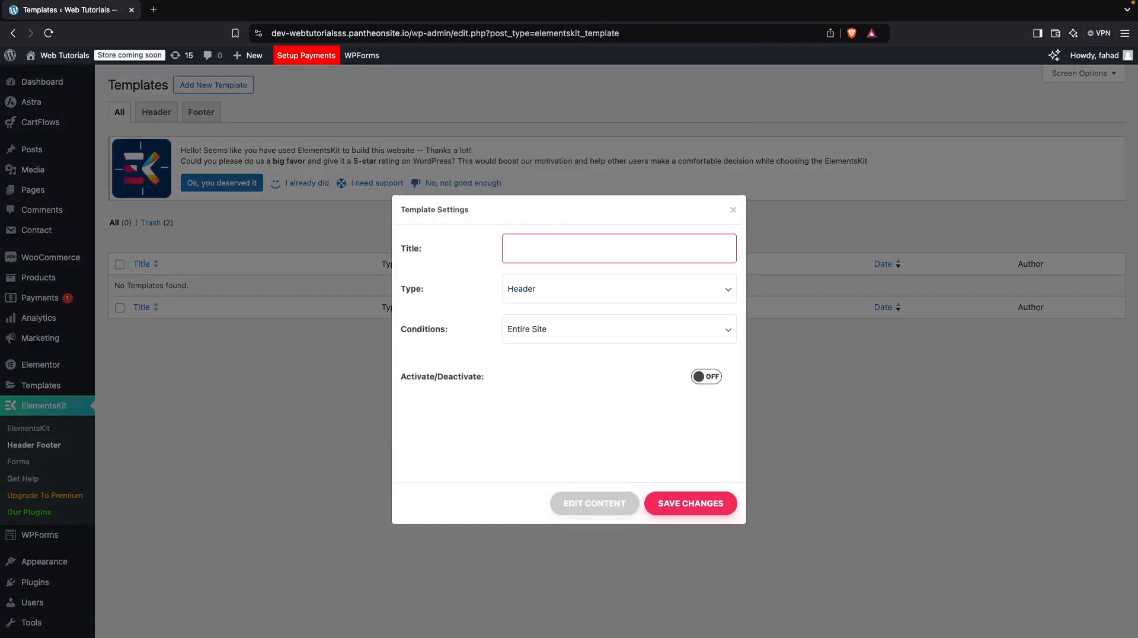
text(Custom Header 2)
click(715, 382)
click(679, 502)
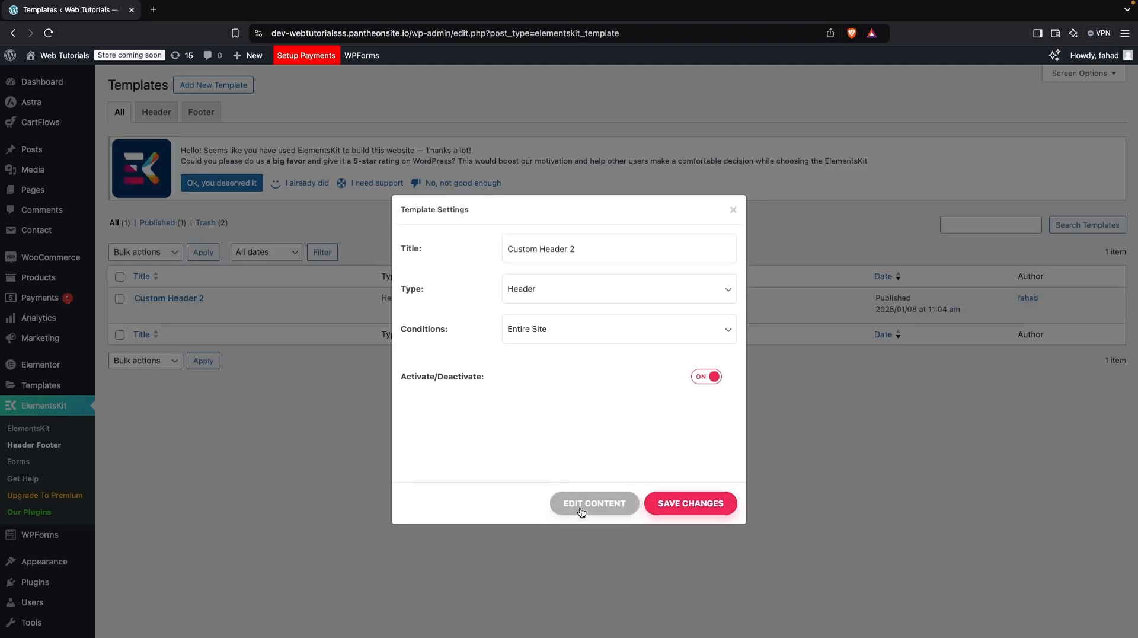
click(609, 501)
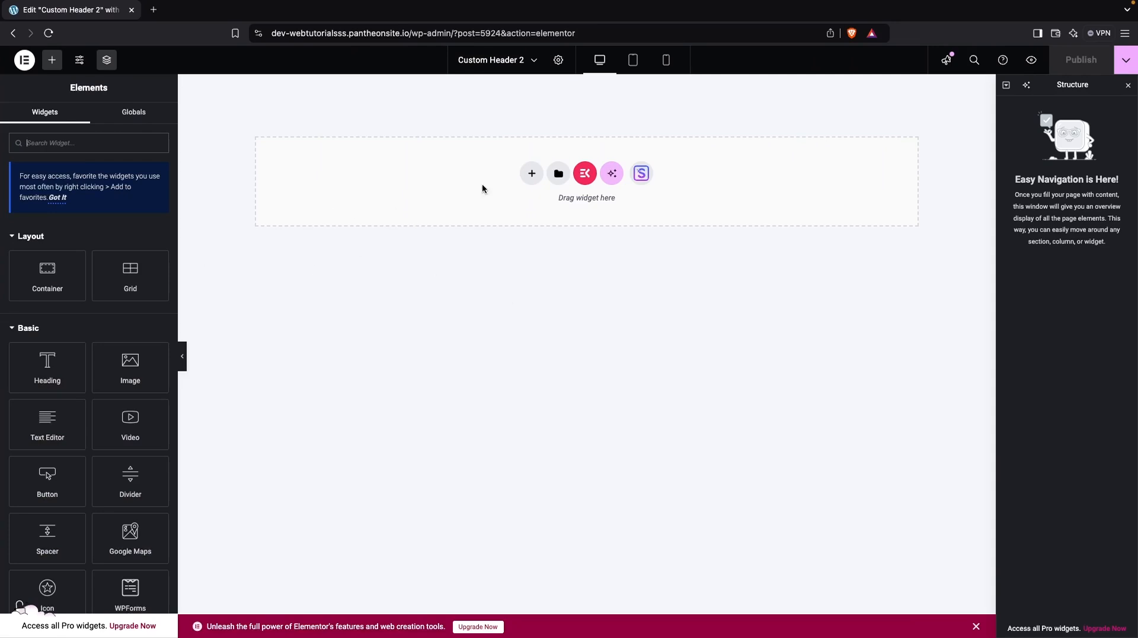
Add a three-column container with a wide middle column and place an Image widget in its first column
click(531, 173)
click(551, 212)
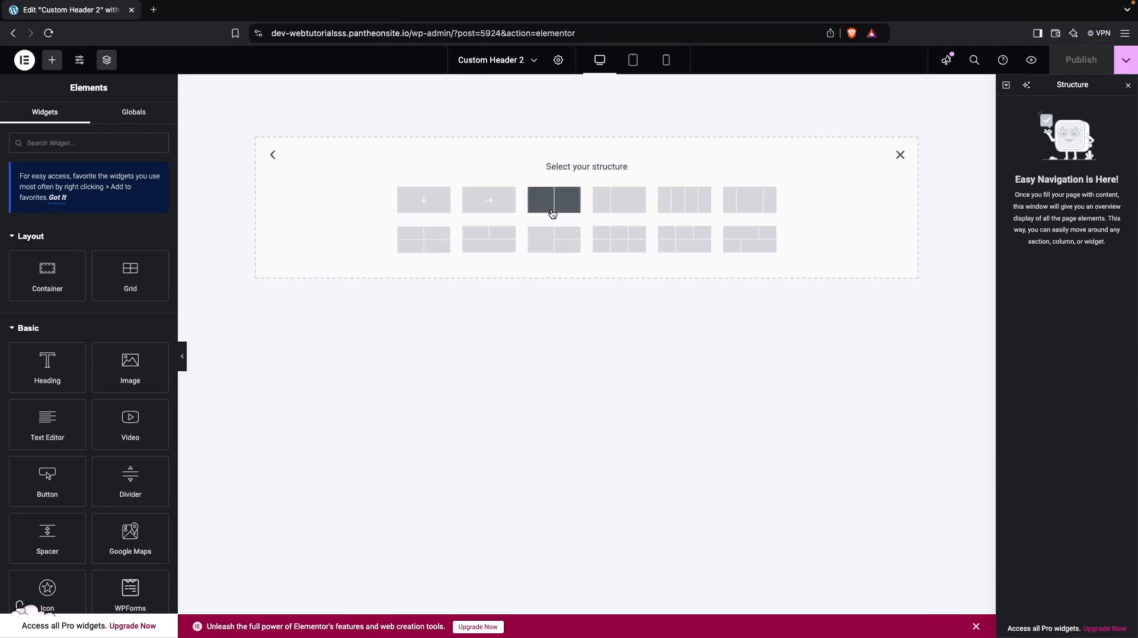
click(740, 199)
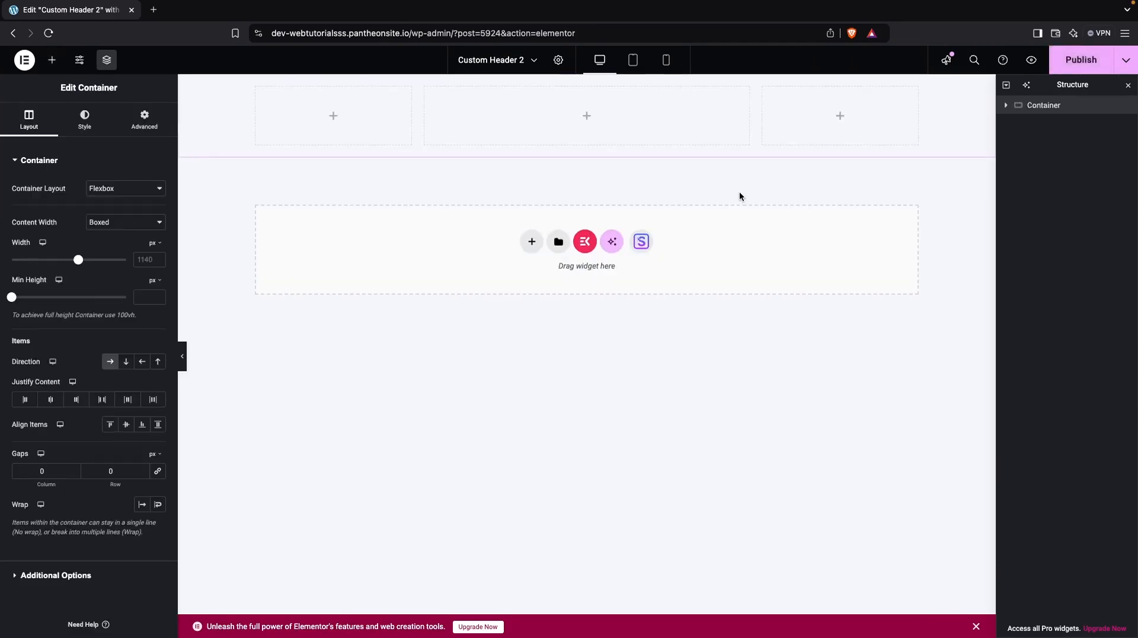
click(51, 59)
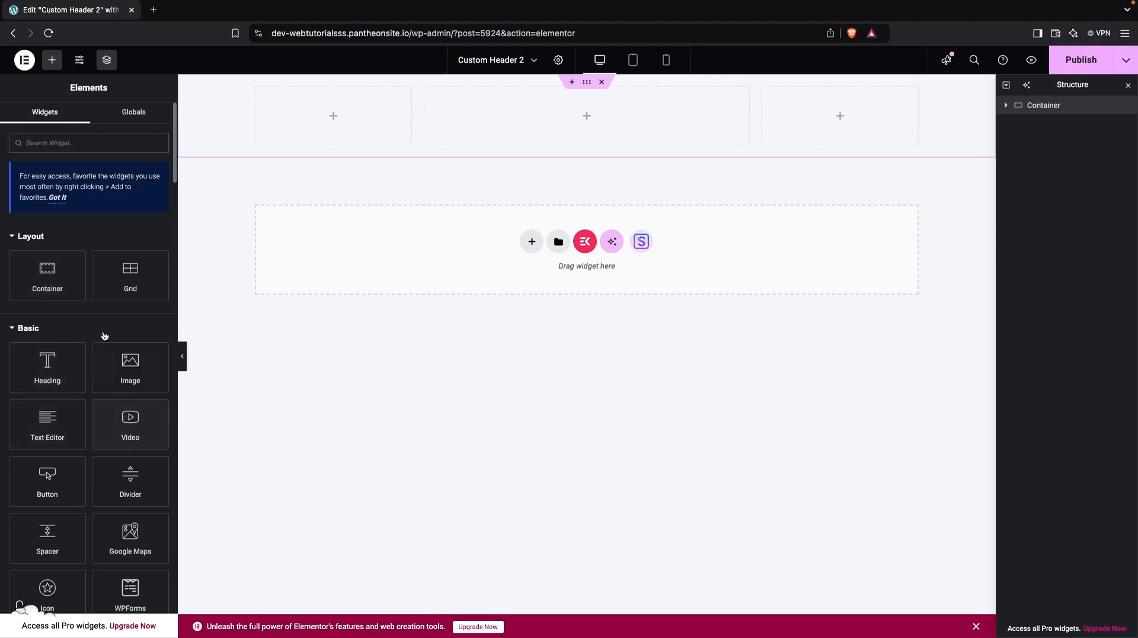
drag(45, 260, 310, 121)
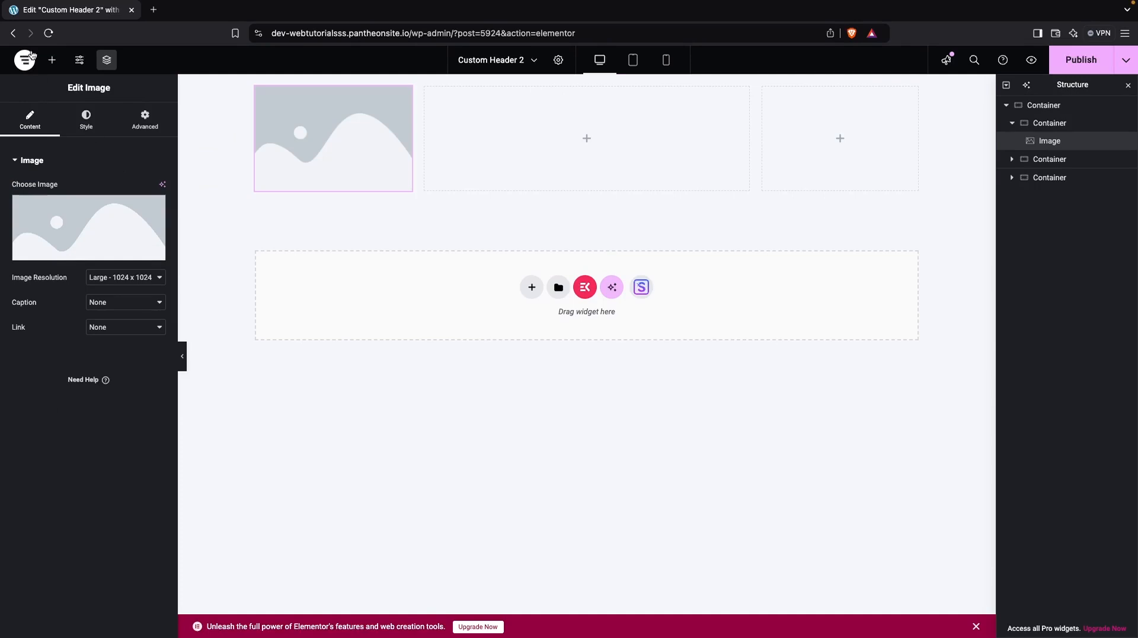
Add an ElementsKit Nav Menu widget to the middle column and assign Main Menu to it
click(50, 59)
text(navig)
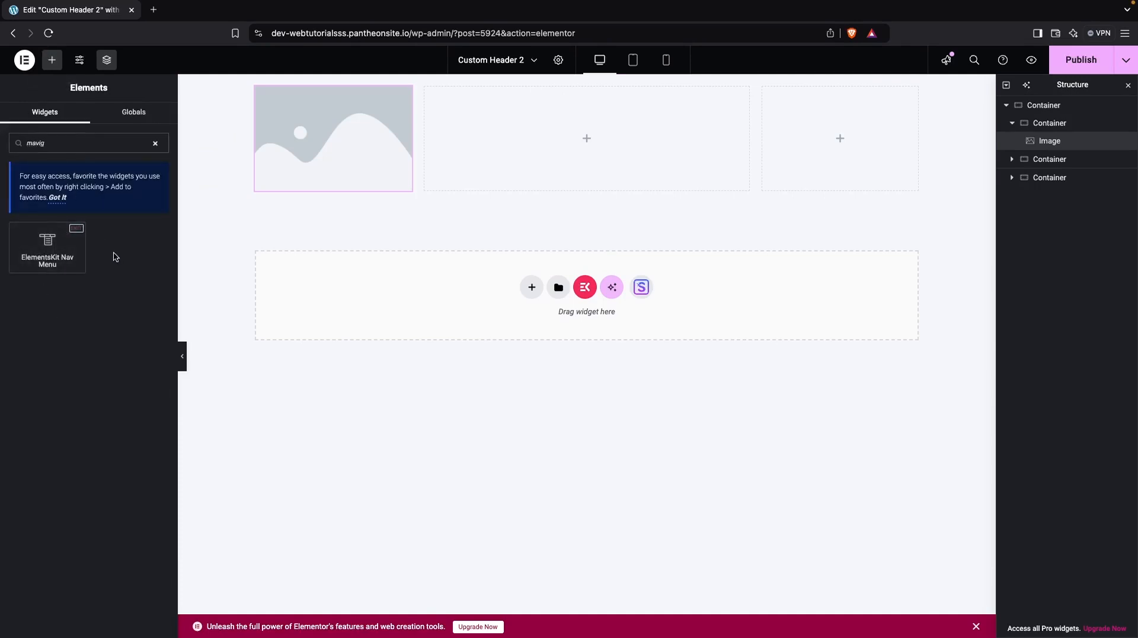
drag(44, 237, 506, 131)
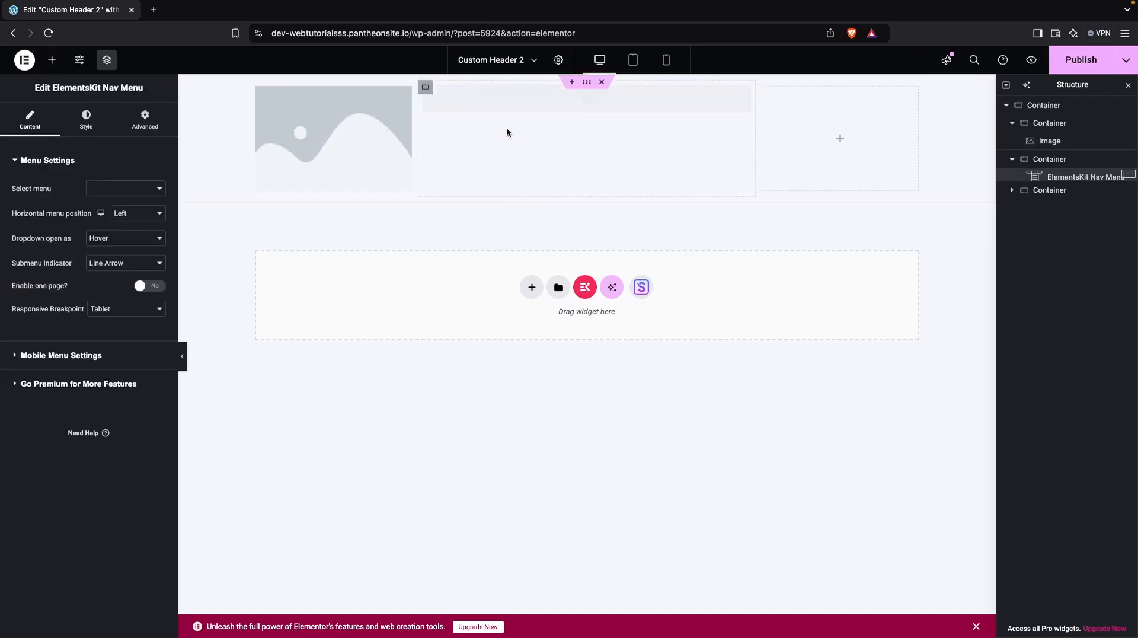
click(137, 188)
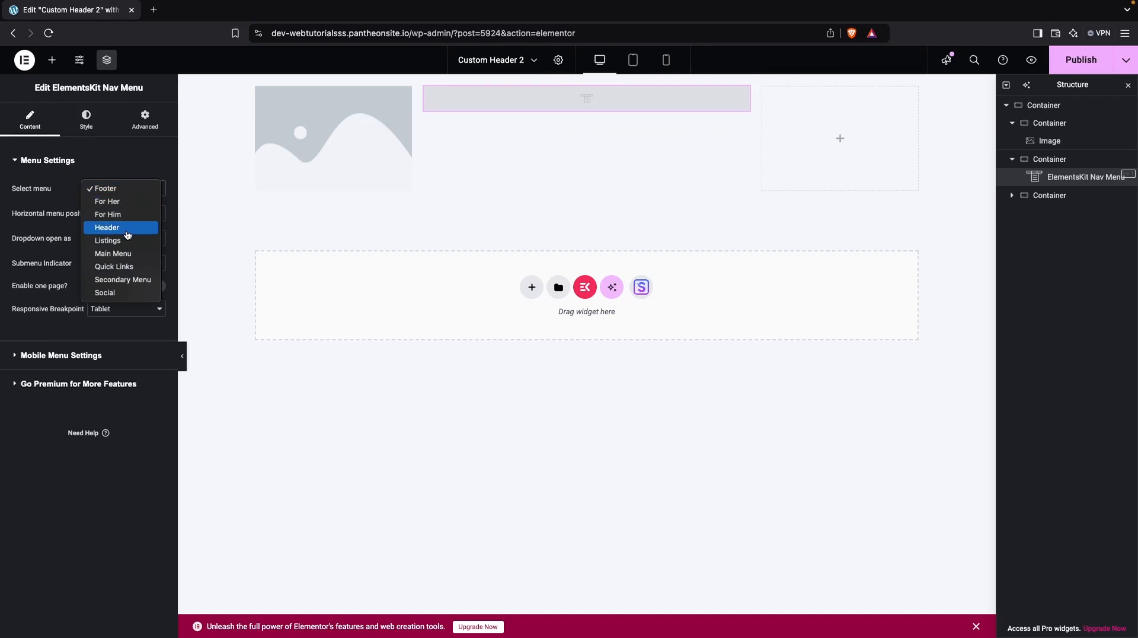
click(127, 254)
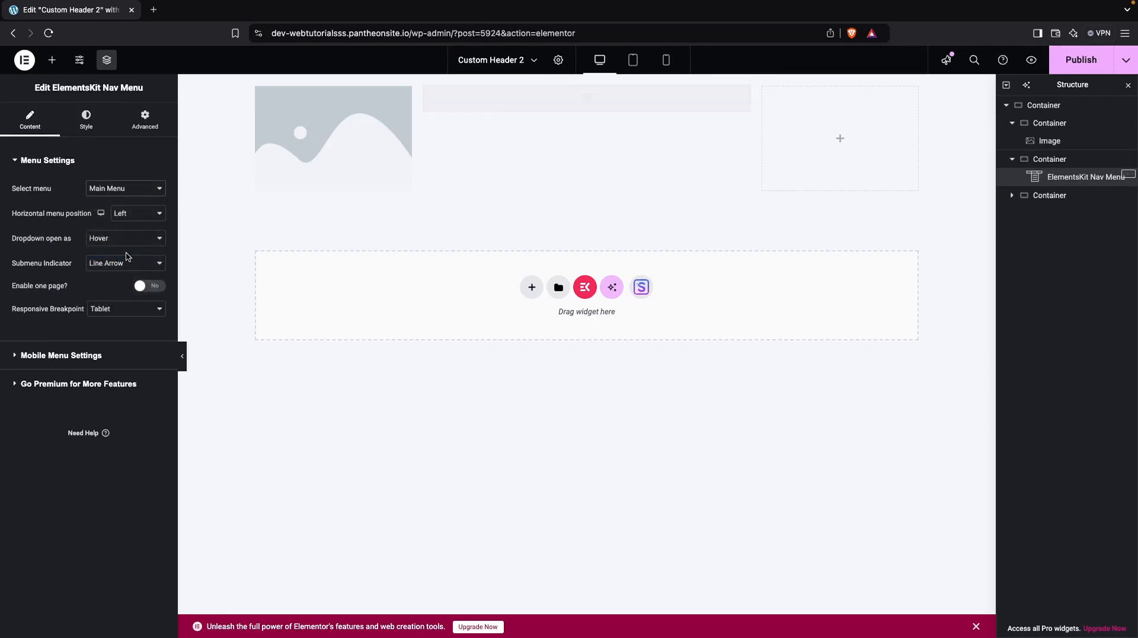
Add an ElementsKit Social Icons widget to the empty third column of the header
mouse_move(564, 119)
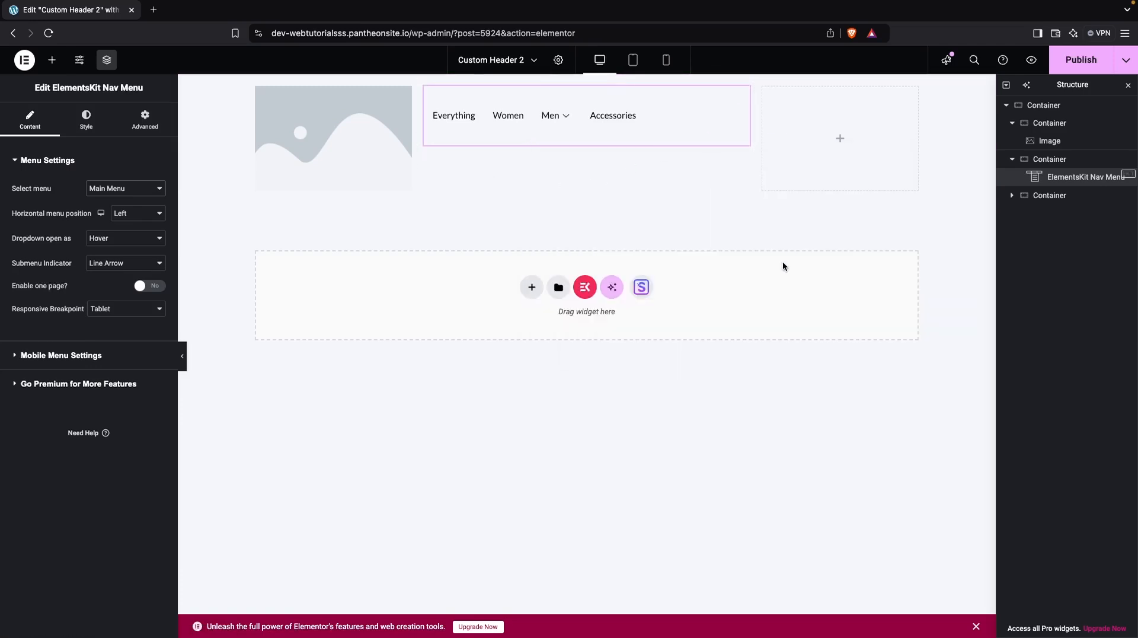
click(51, 60)
text(soc)
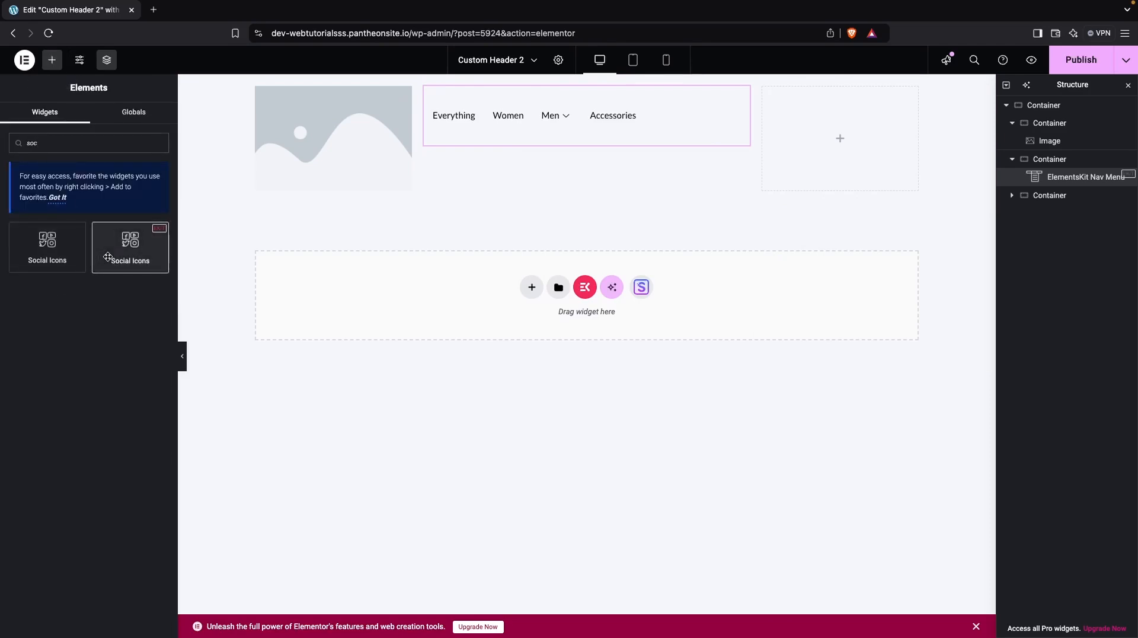
drag(110, 246, 777, 135)
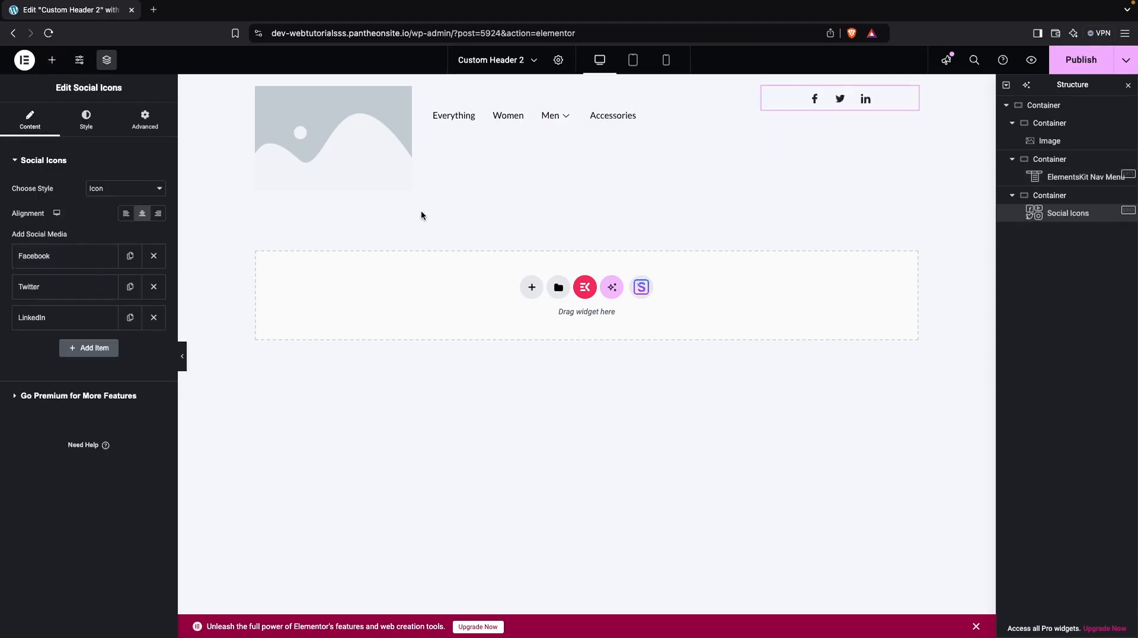
Replace the placeholder in the first column's Image widget with the logoipsum logo with a circular emblem from the media library
click(307, 124)
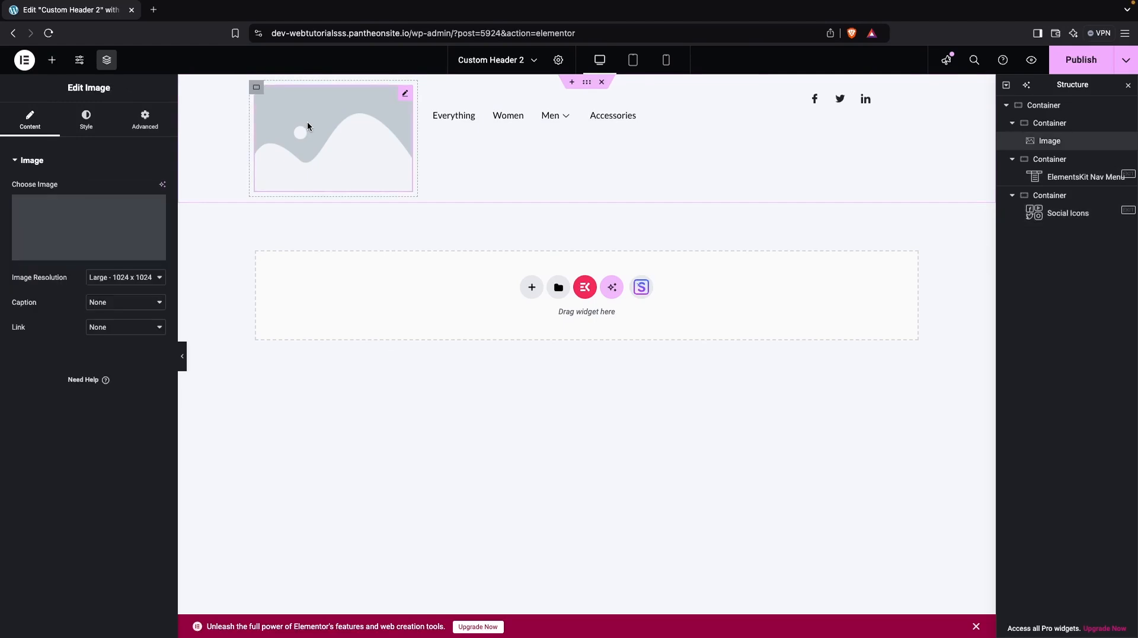
click(113, 236)
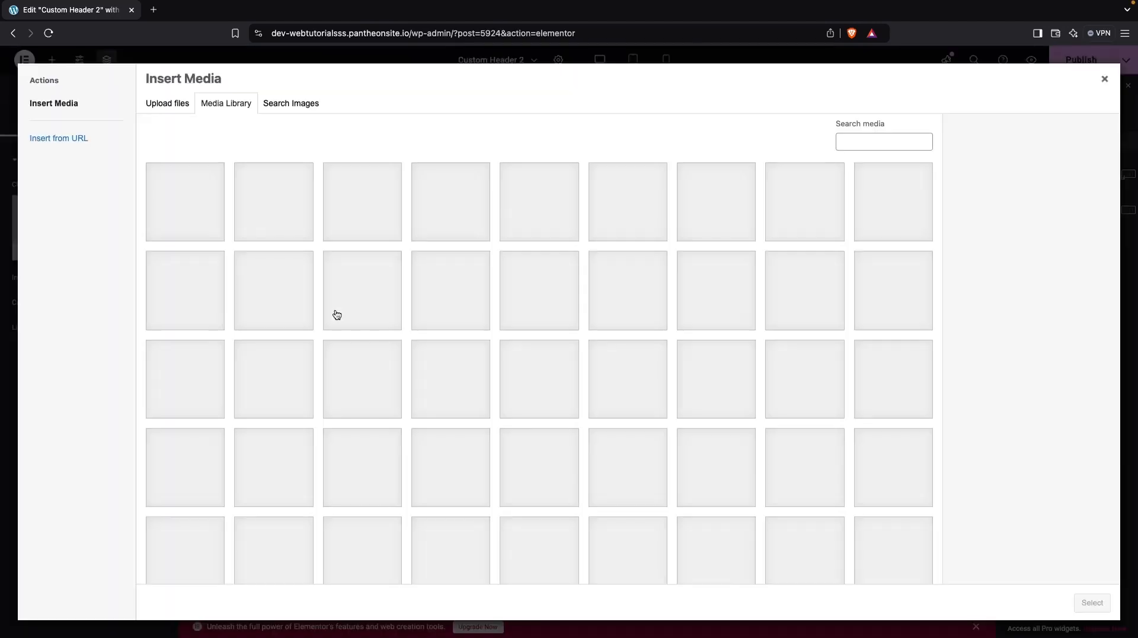
scroll(302, 371, down, 2)
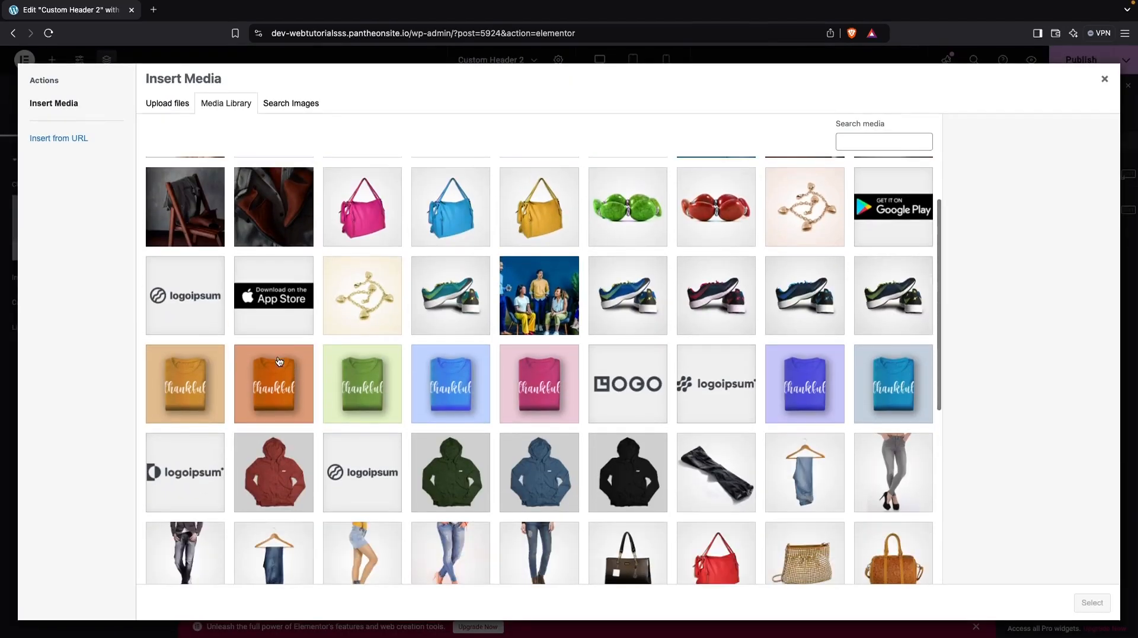
click(180, 293)
click(1090, 602)
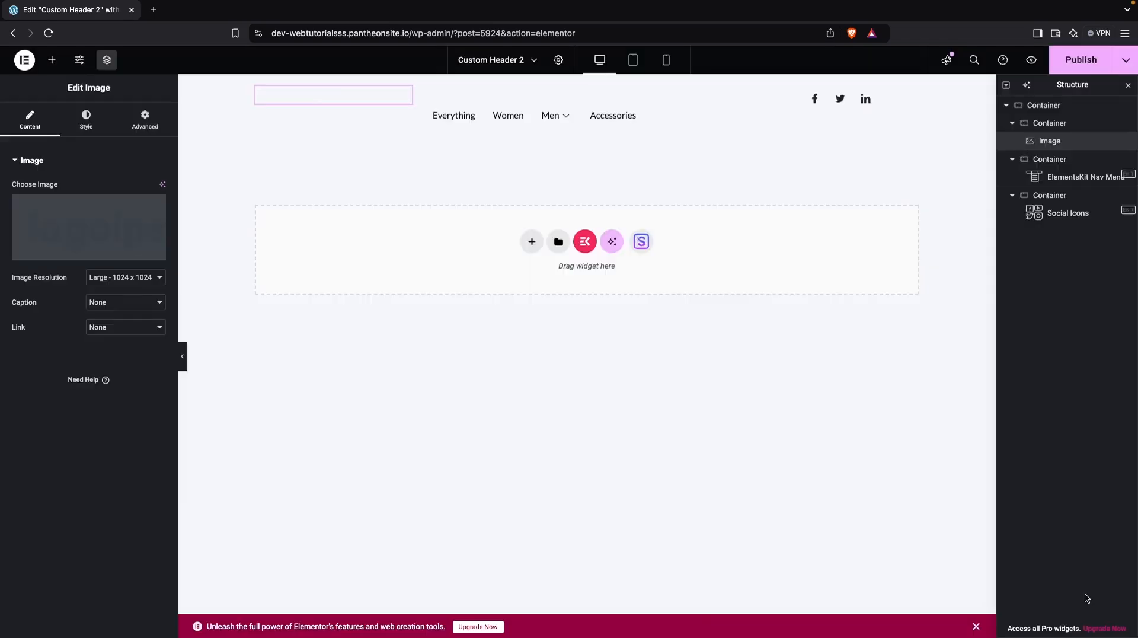
Set the padding of the middle column's container to 0 px on all sides
click(425, 87)
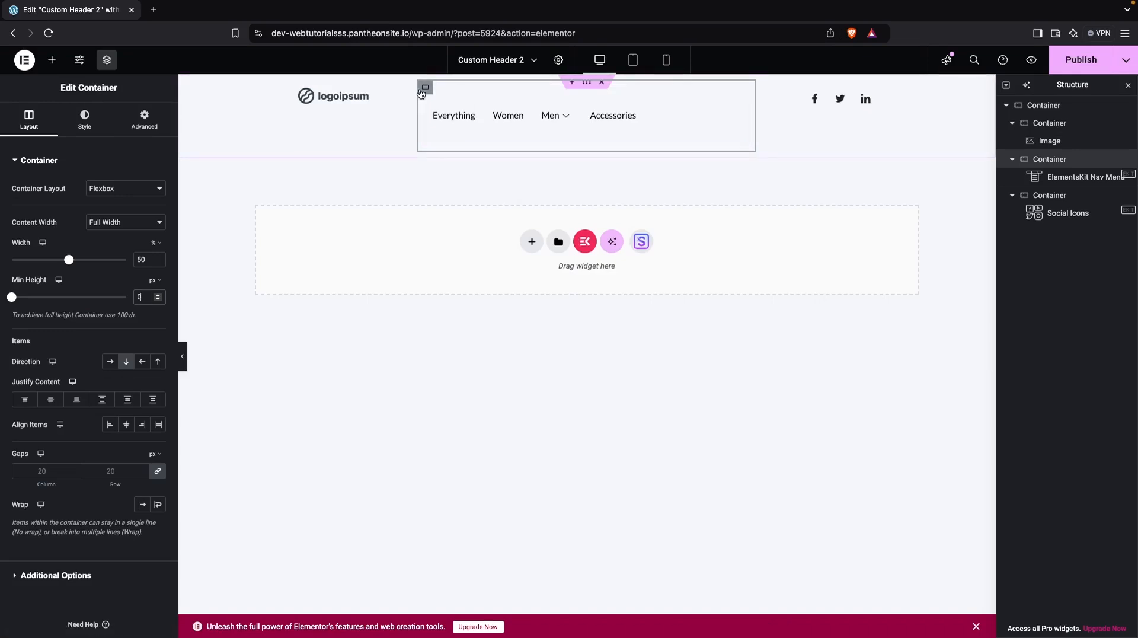
click(144, 117)
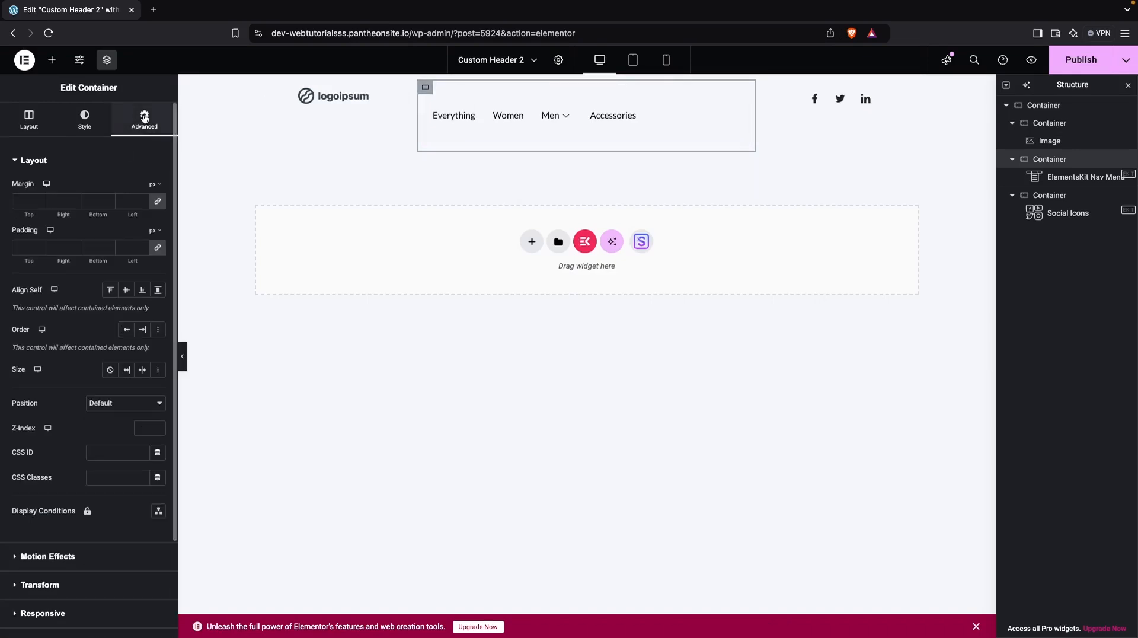
click(14, 114)
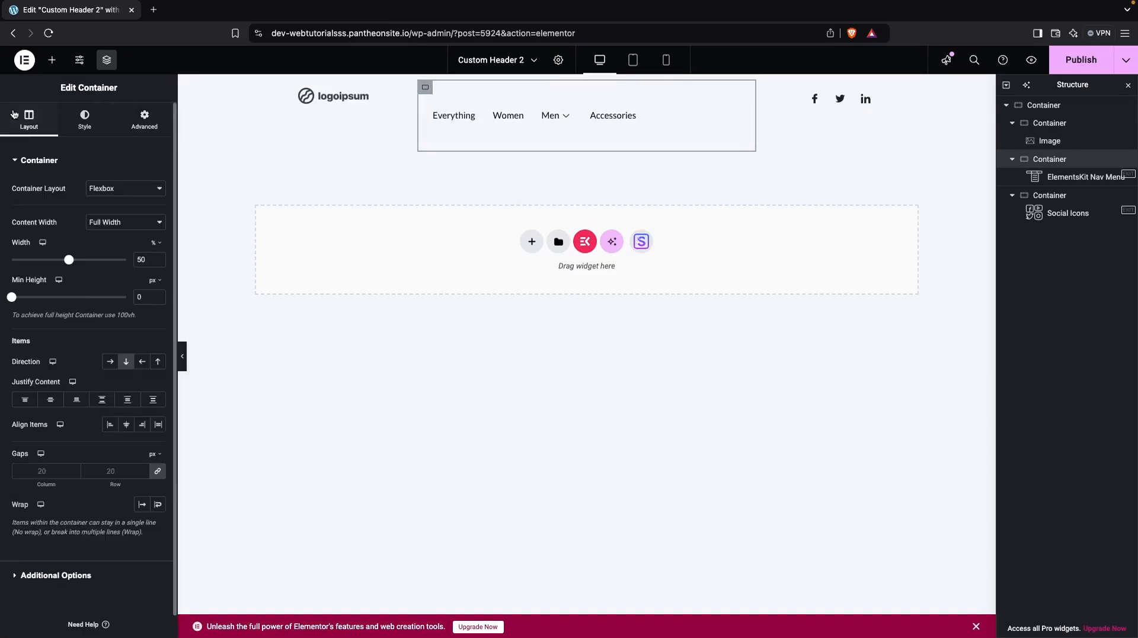
click(144, 117)
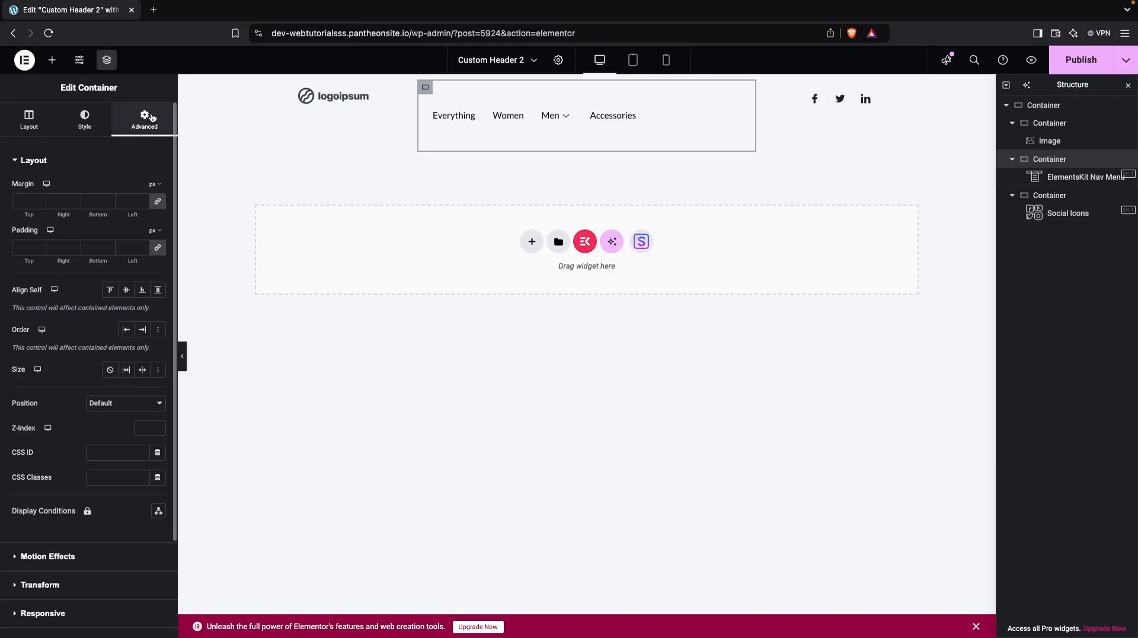
click(22, 243)
text(0)
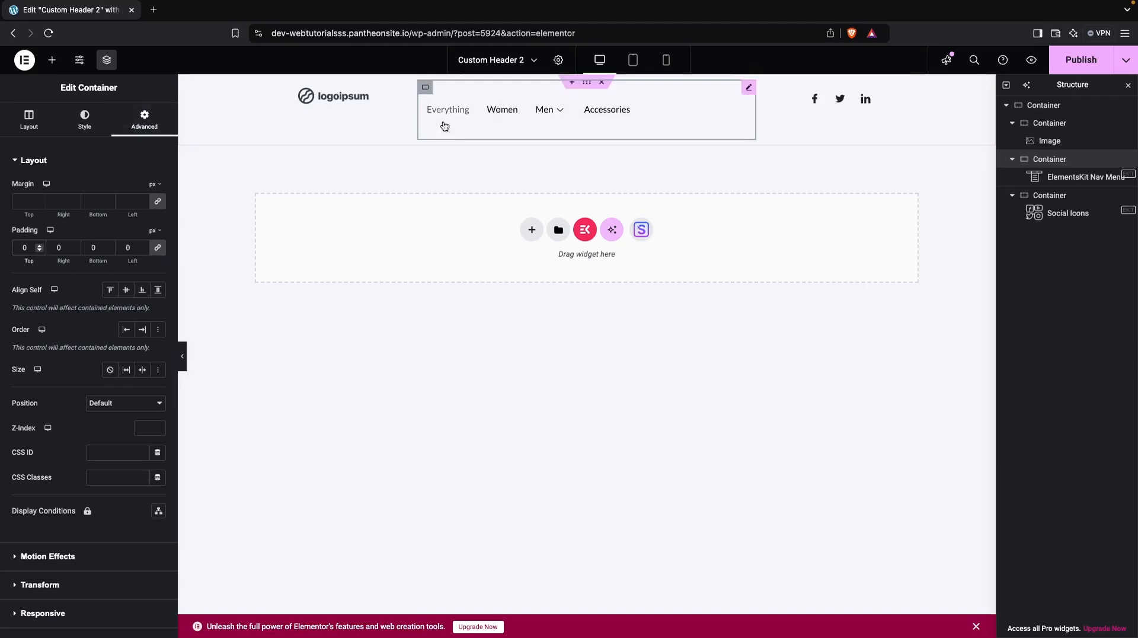
Set the outer header container's padding to 0 px on all sides and align its items to the vertical center
click(586, 83)
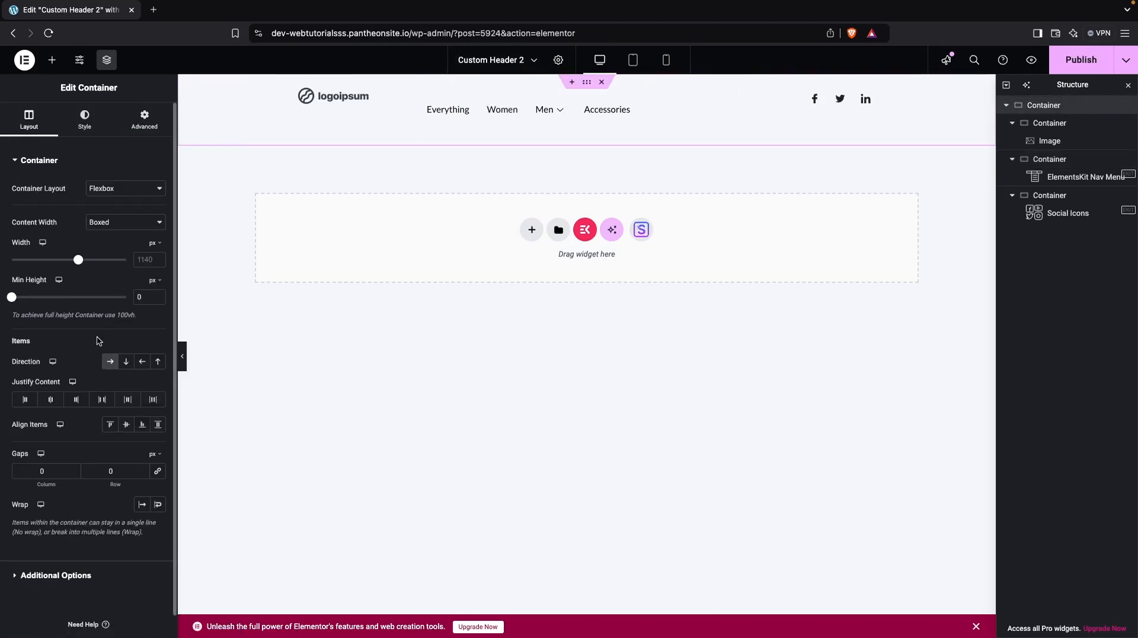
click(139, 124)
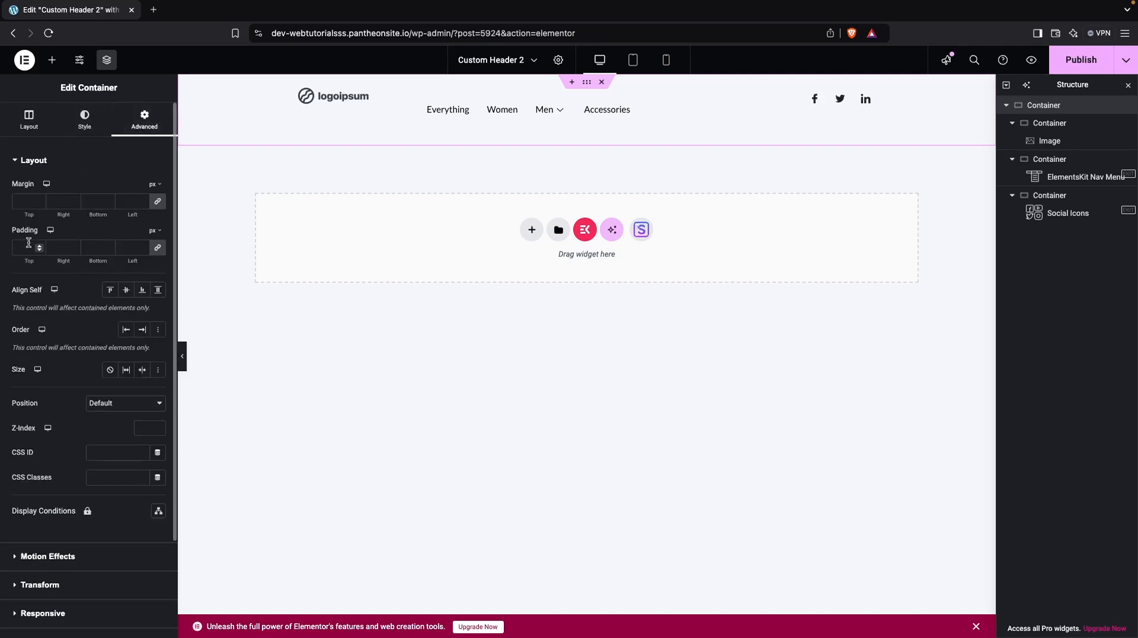
text(0)
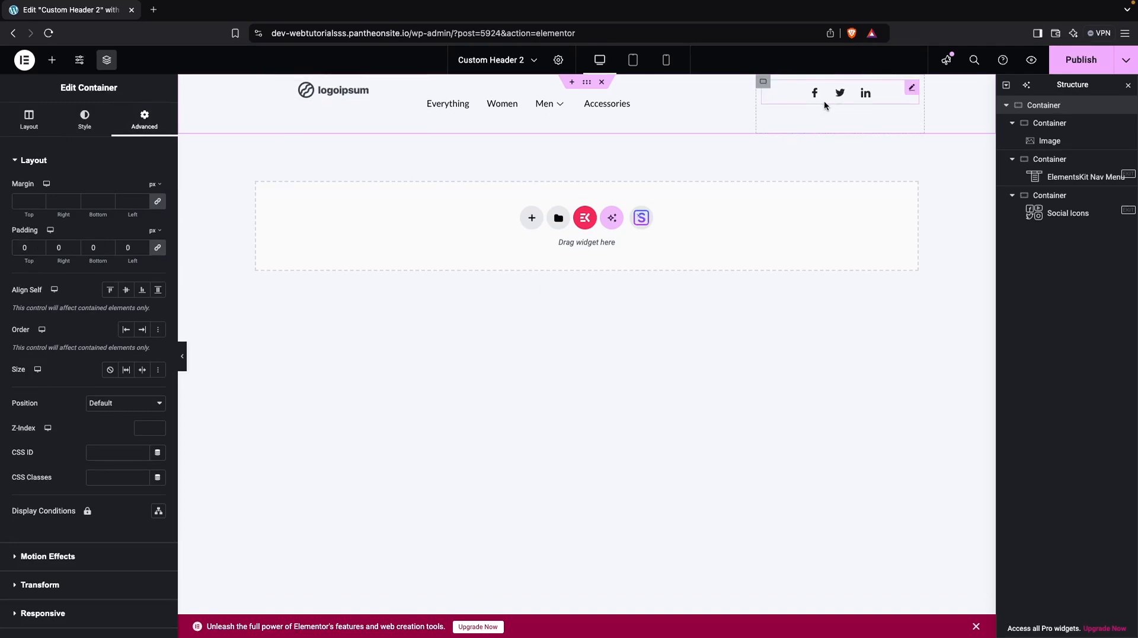
click(18, 126)
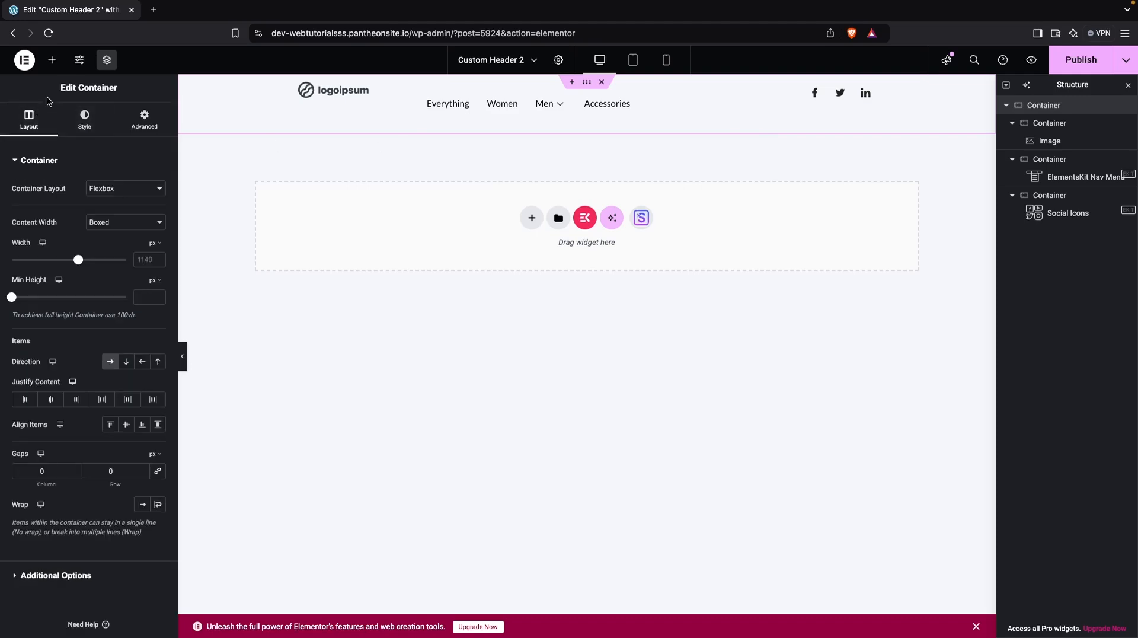
click(127, 424)
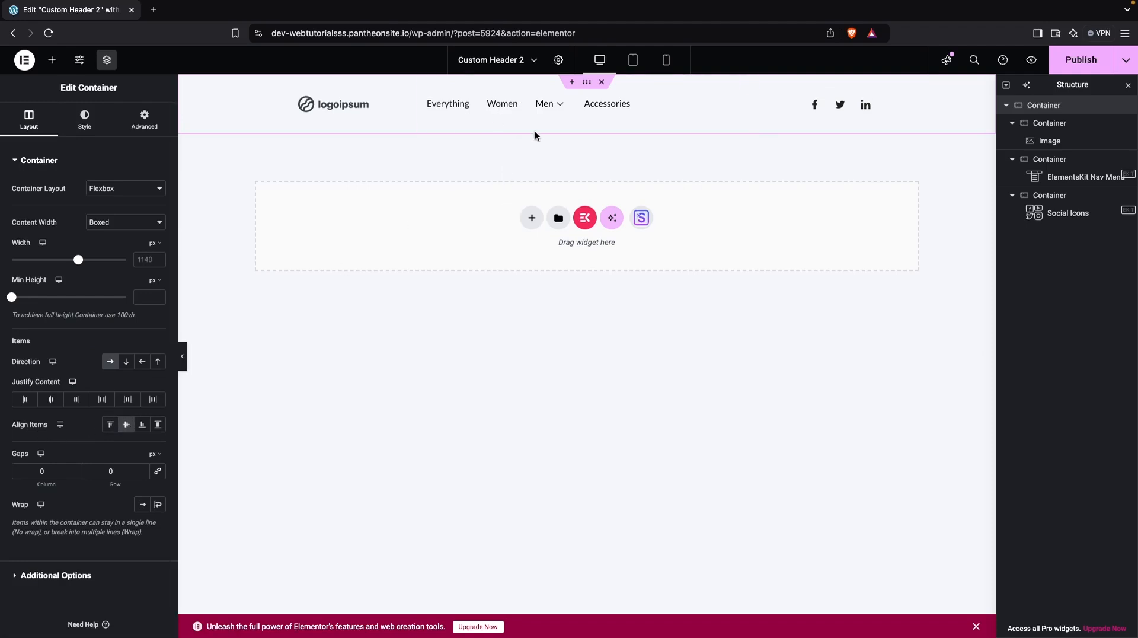
Center the navigation menu horizontally in the middle column by setting that container's item alignment to center
click(485, 133)
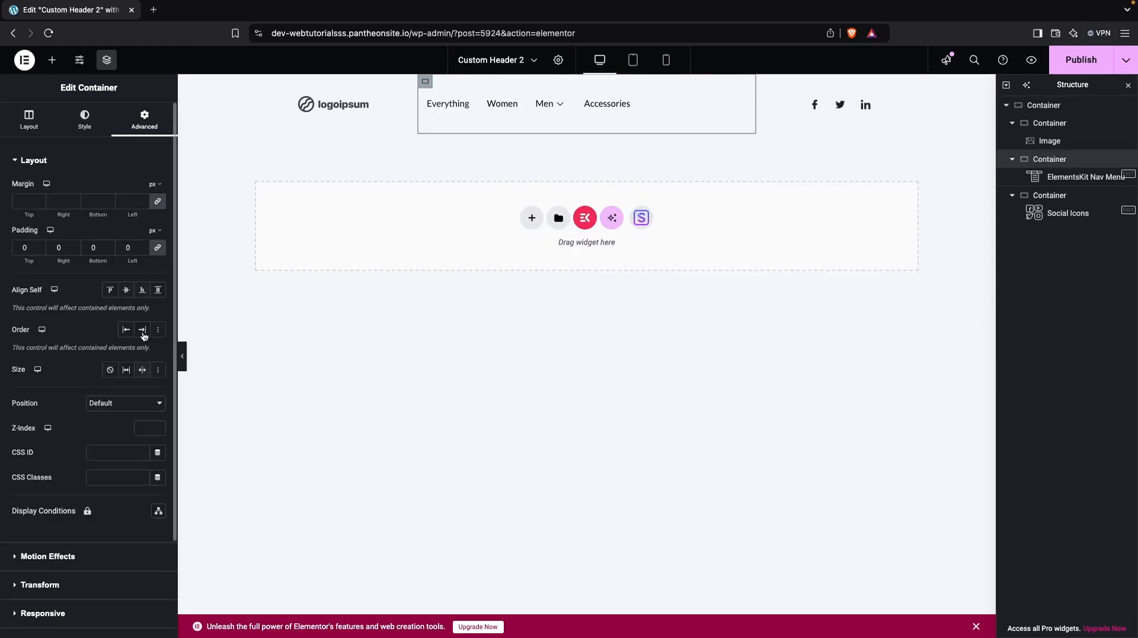
click(29, 117)
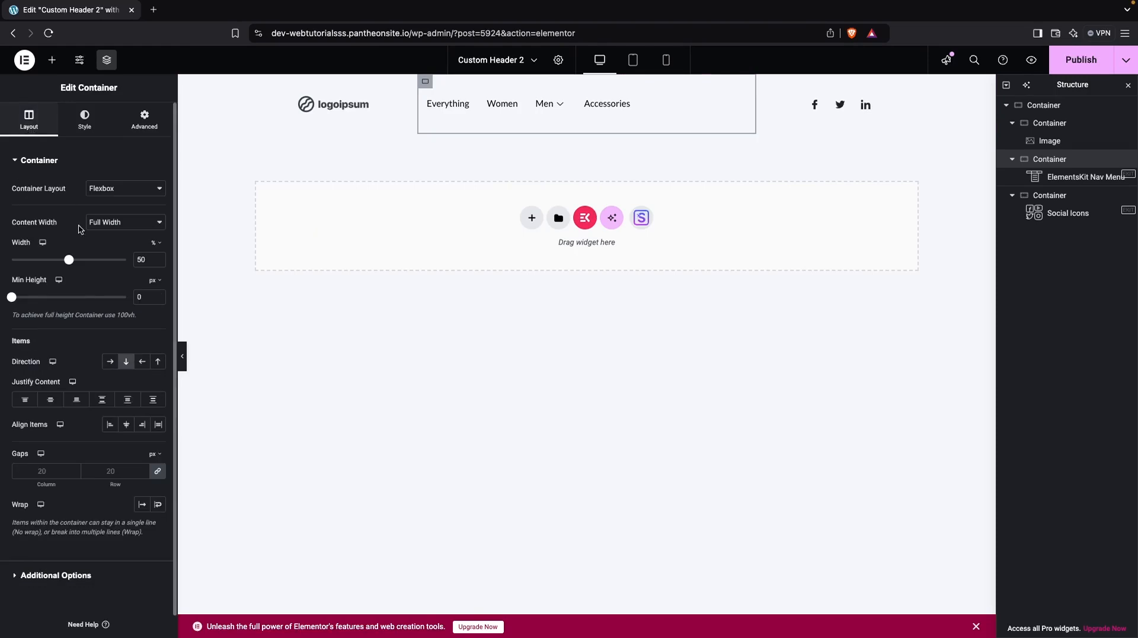
scroll(89, 310, down, 1)
click(124, 402)
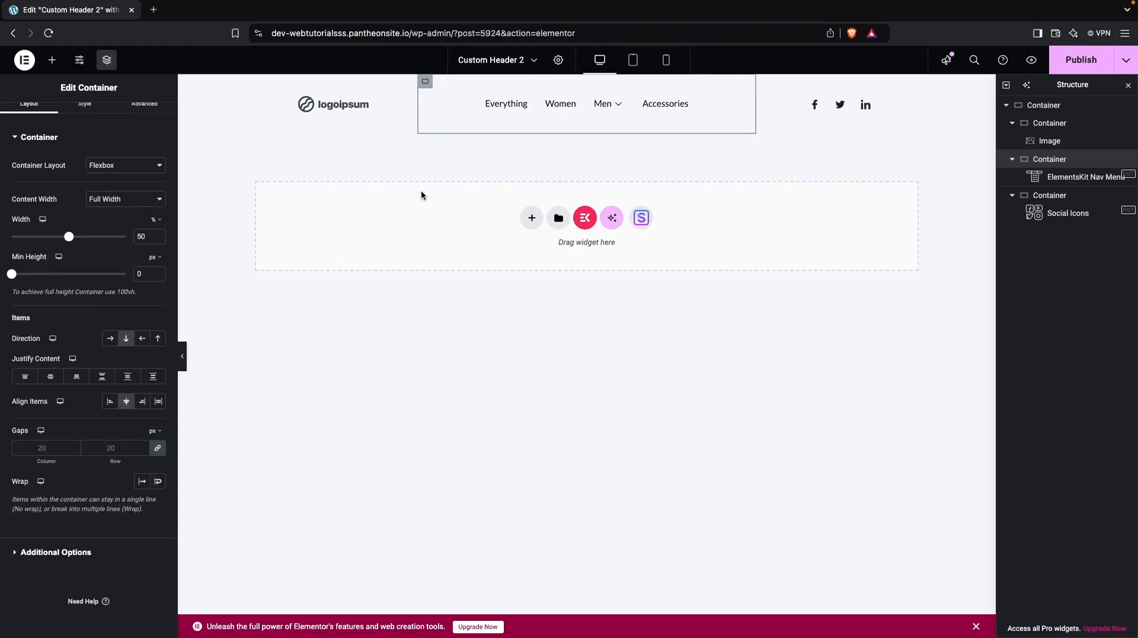
Give the outer header container a classic background in white, #FFFFFF
mouse_move(356, 77)
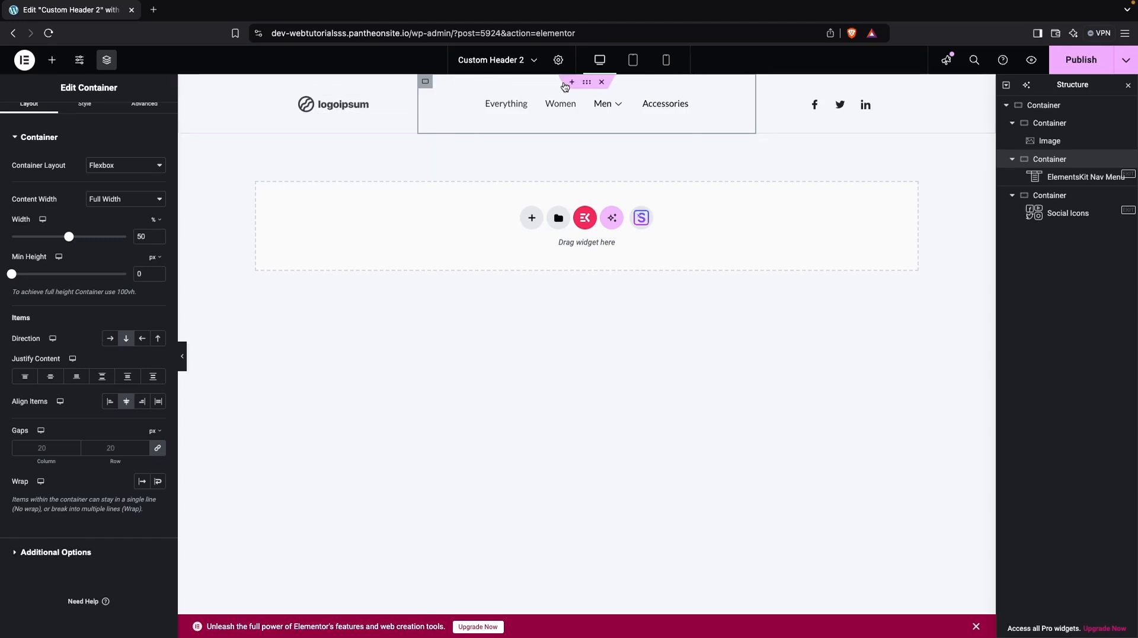
click(591, 85)
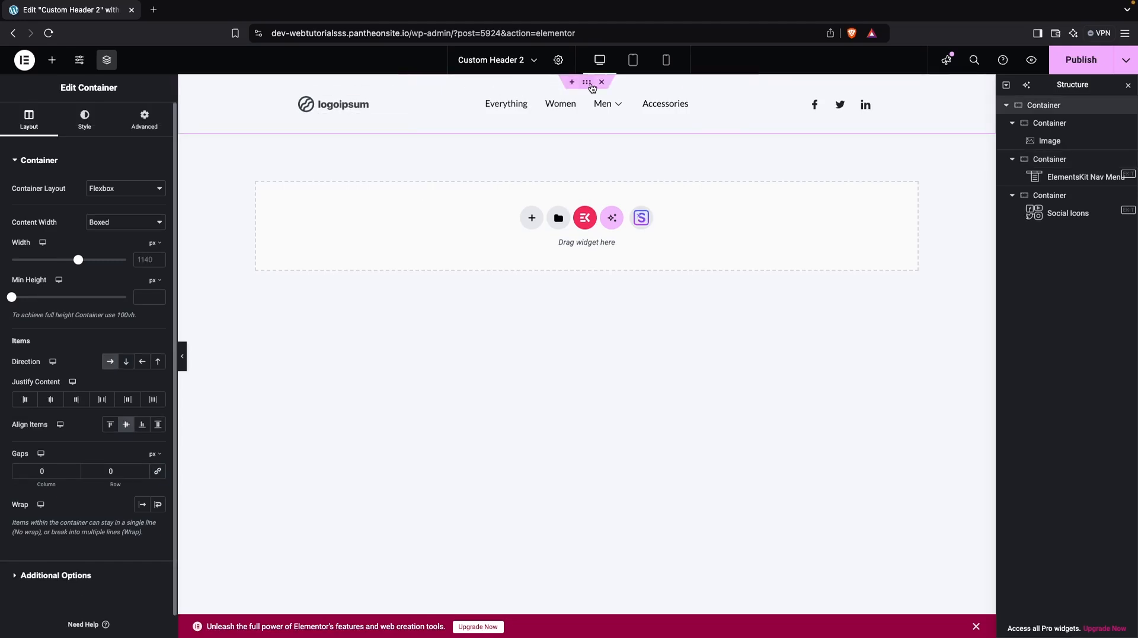
click(75, 116)
click(110, 213)
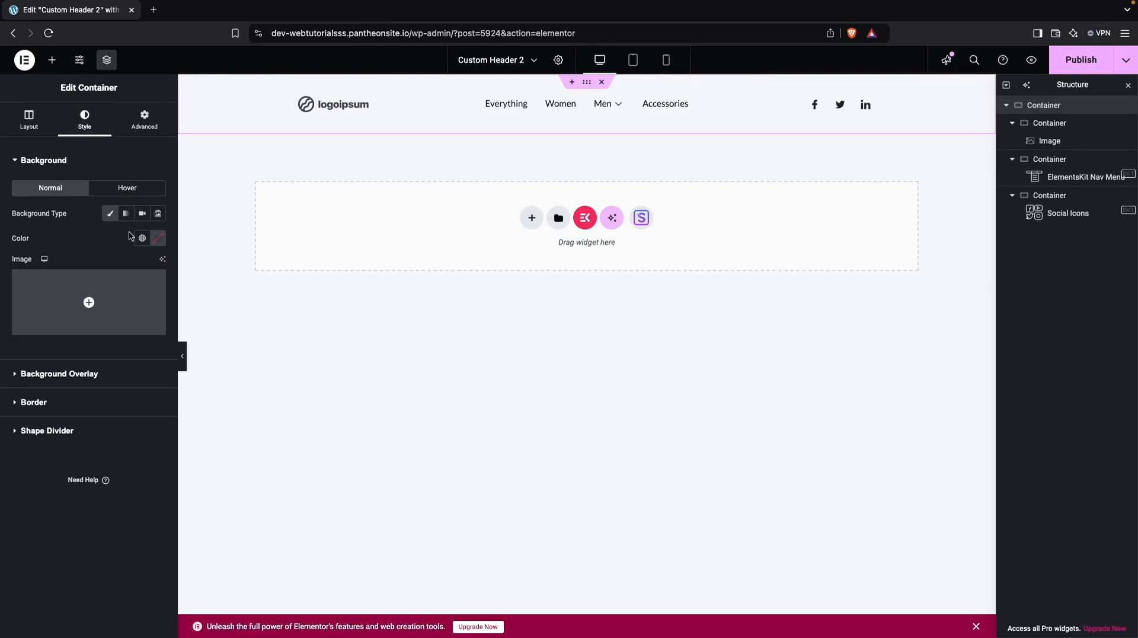
click(158, 238)
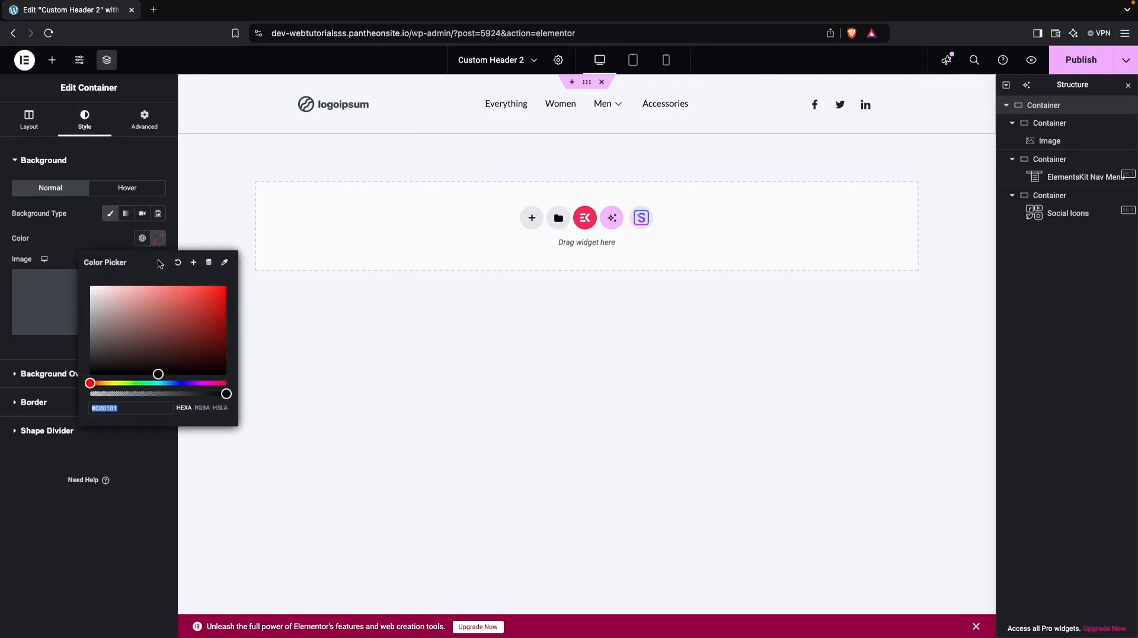
drag(147, 312, 50, 278)
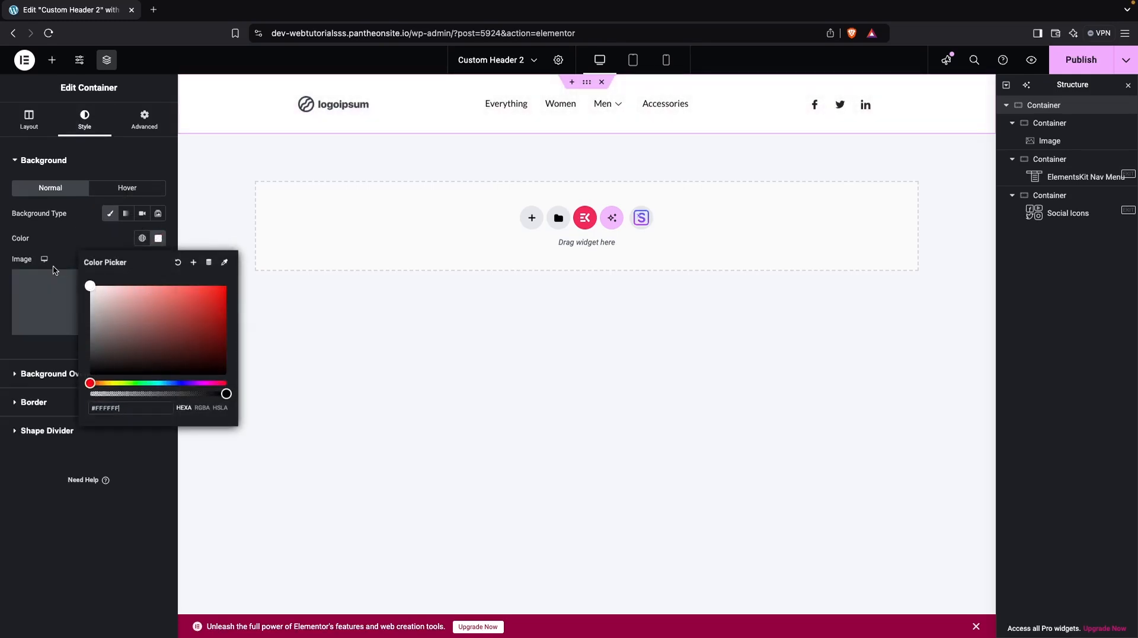
click(22, 481)
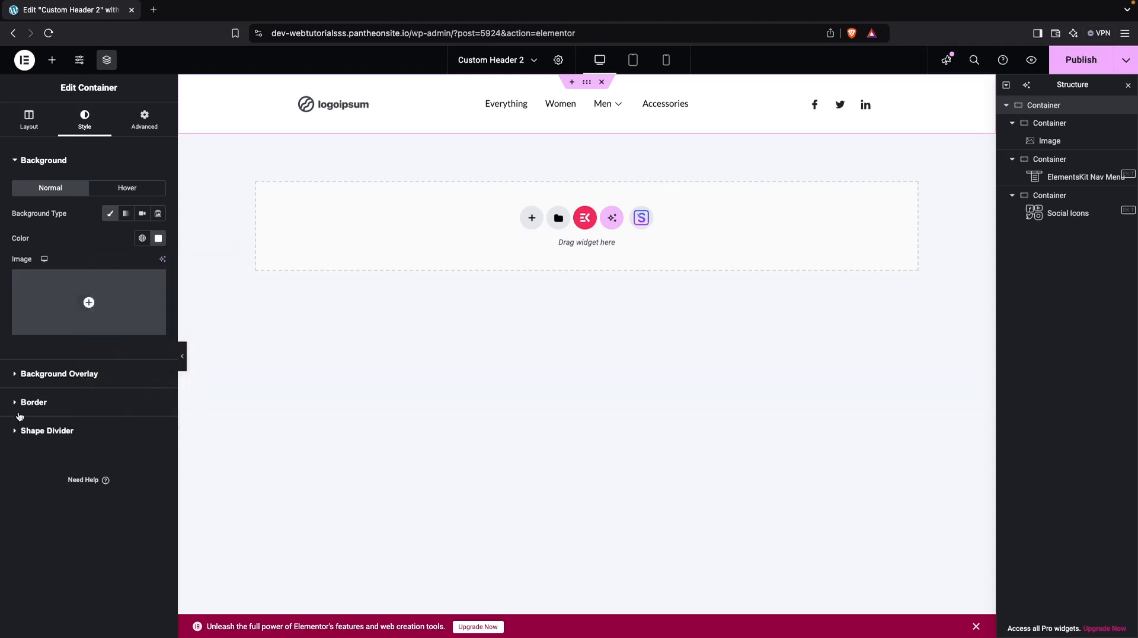
Add a box shadow to the outer header container with the color rgba(0, 0, 0, 0.21)
click(18, 403)
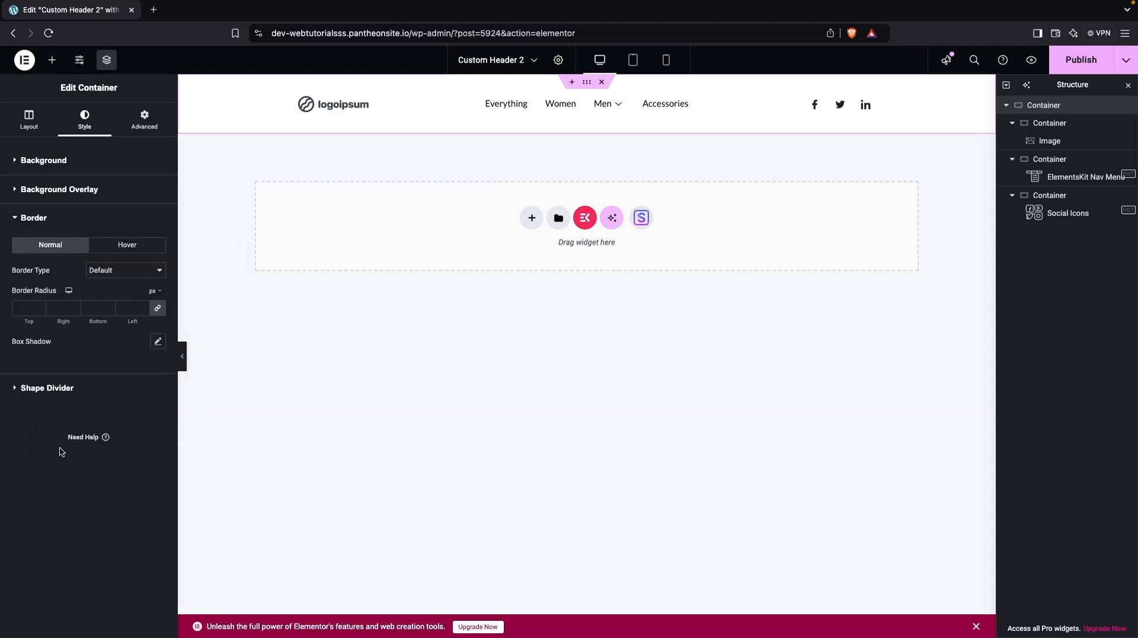
click(158, 342)
click(150, 372)
click(152, 528)
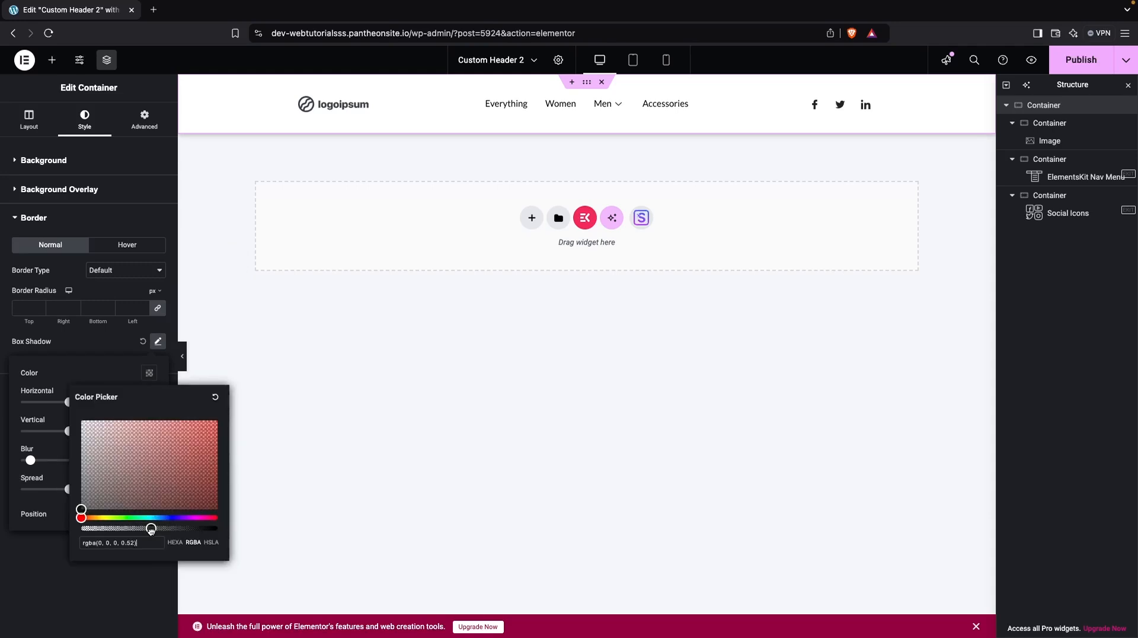
drag(152, 528, 133, 528)
drag(113, 529, 109, 529)
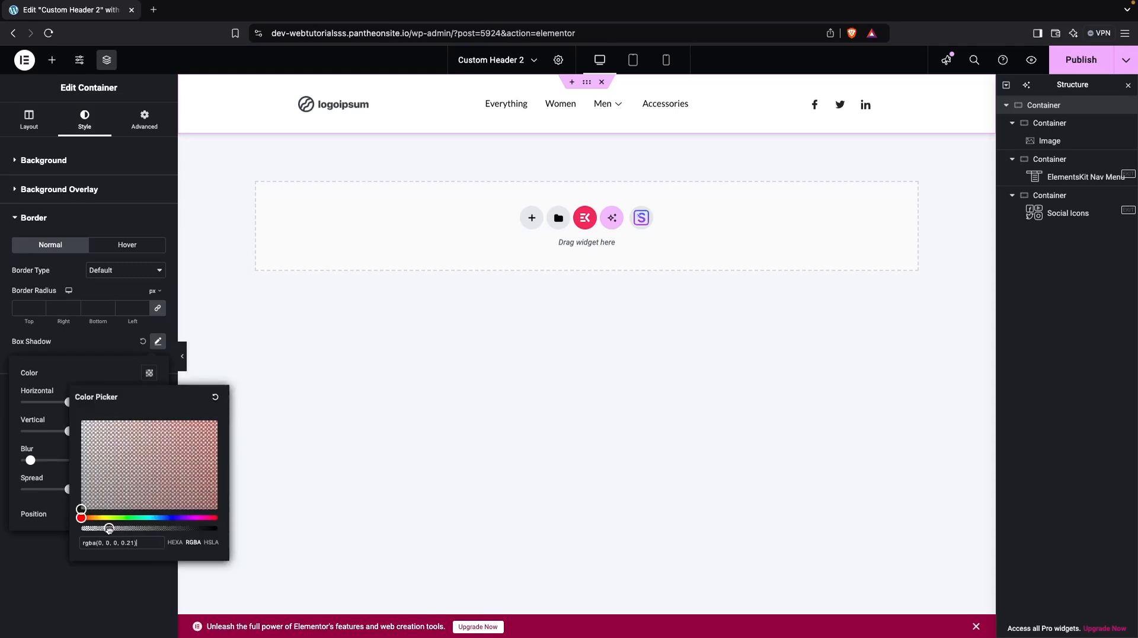
click(403, 437)
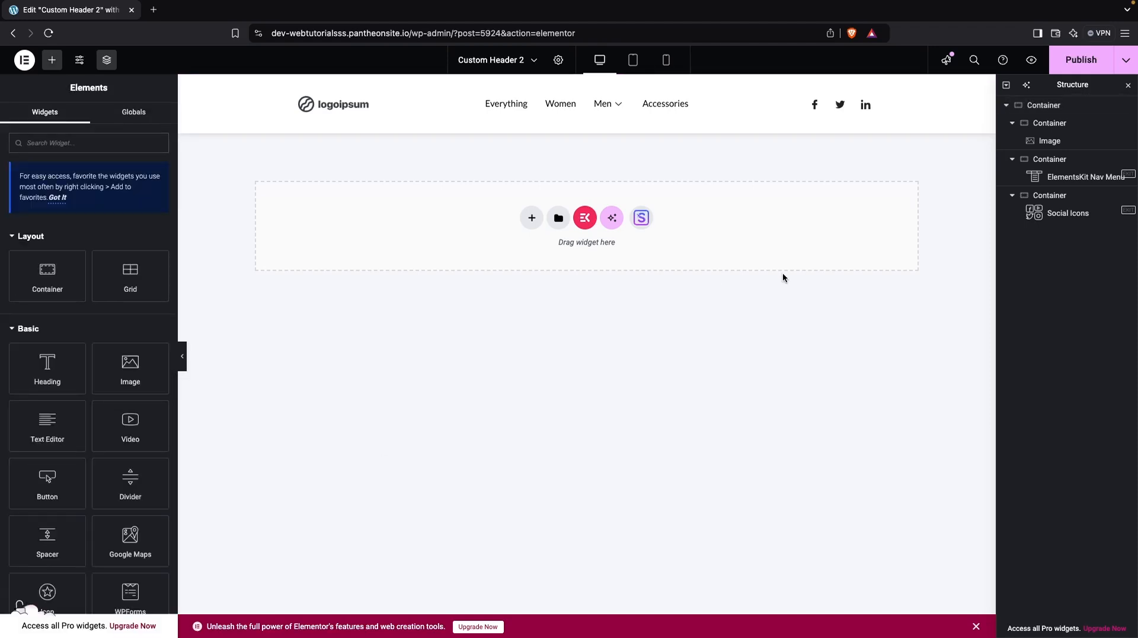
Publish the Custom Header 2 template and exit the Elementor editor to WordPress
click(1081, 59)
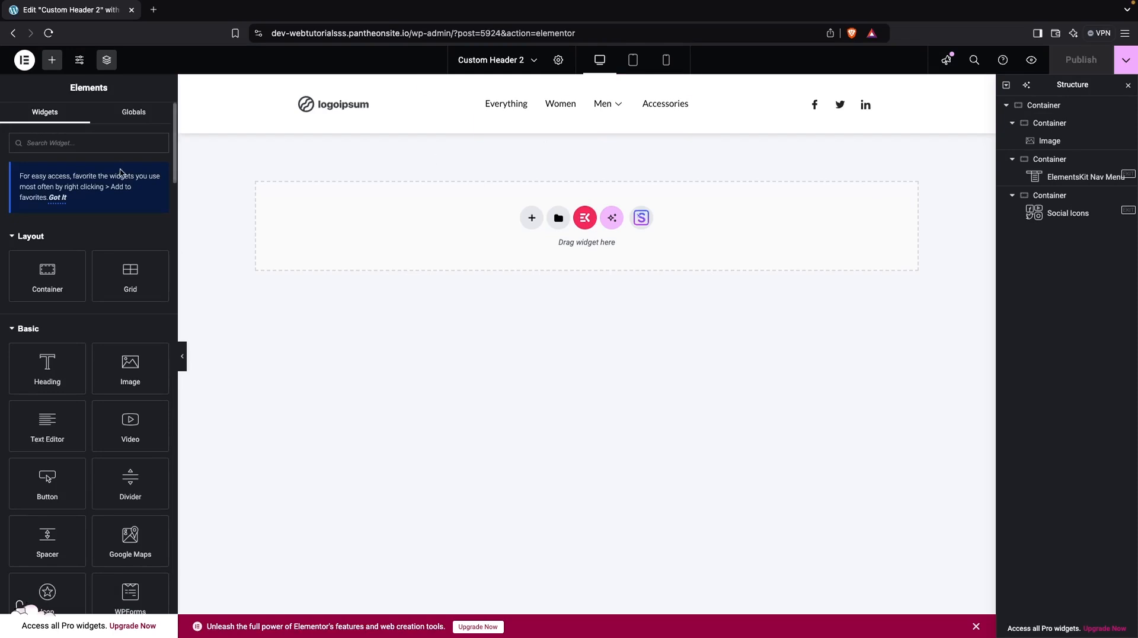
click(25, 62)
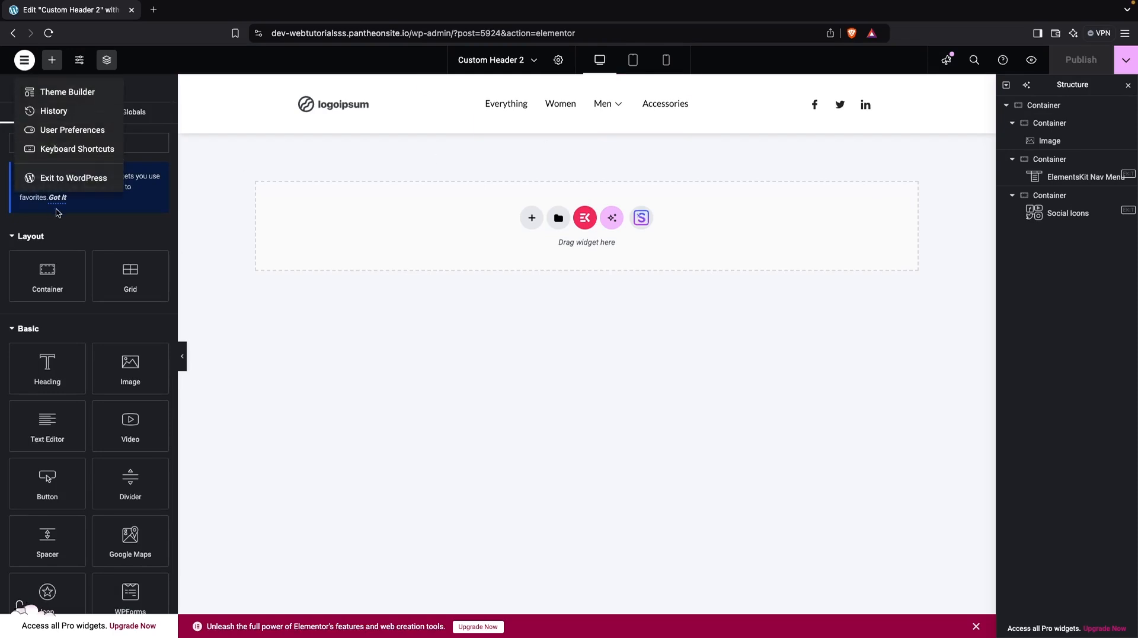
click(84, 180)
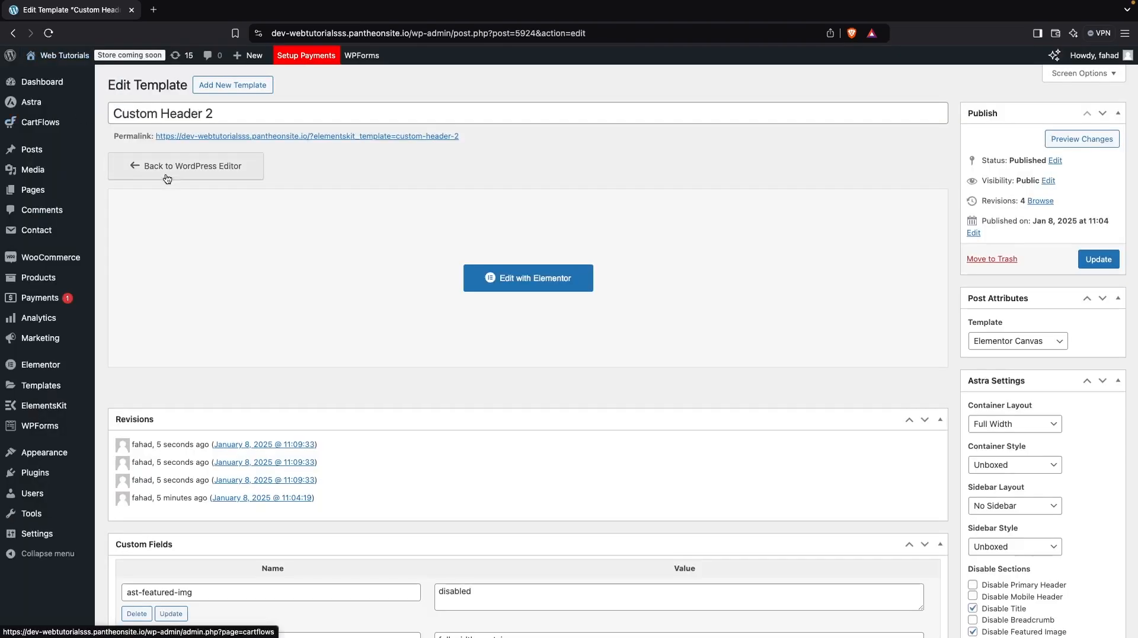
Open the site's store page in a new tab and examine the header and its Men menu item
mouse_move(57, 78)
mouse_move(59, 57)
click(63, 92)
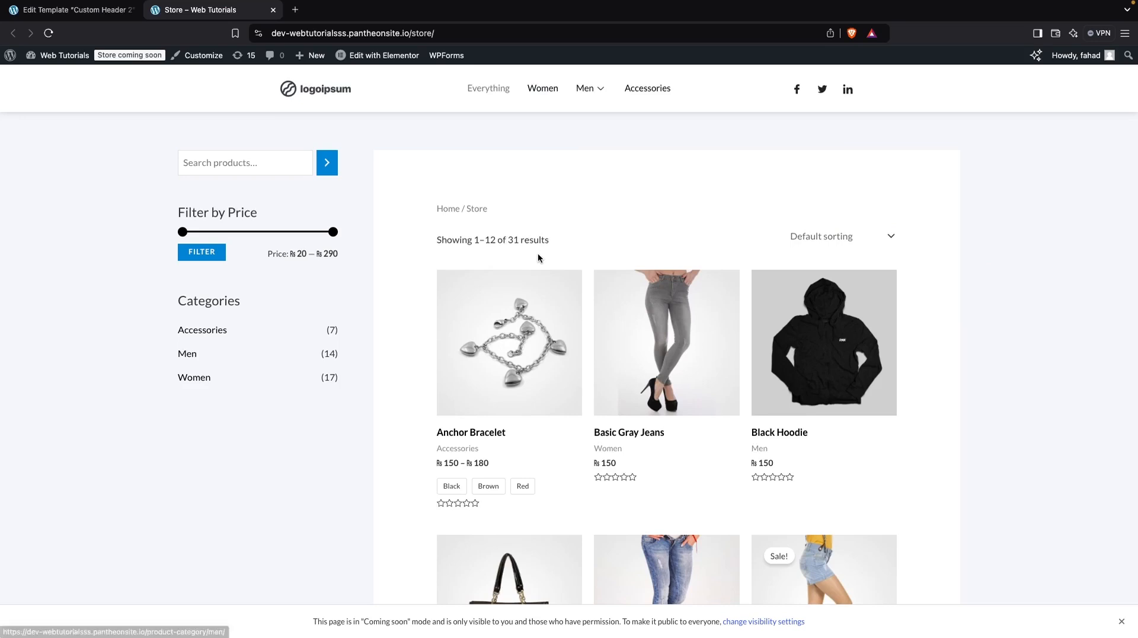
mouse_move(590, 107)
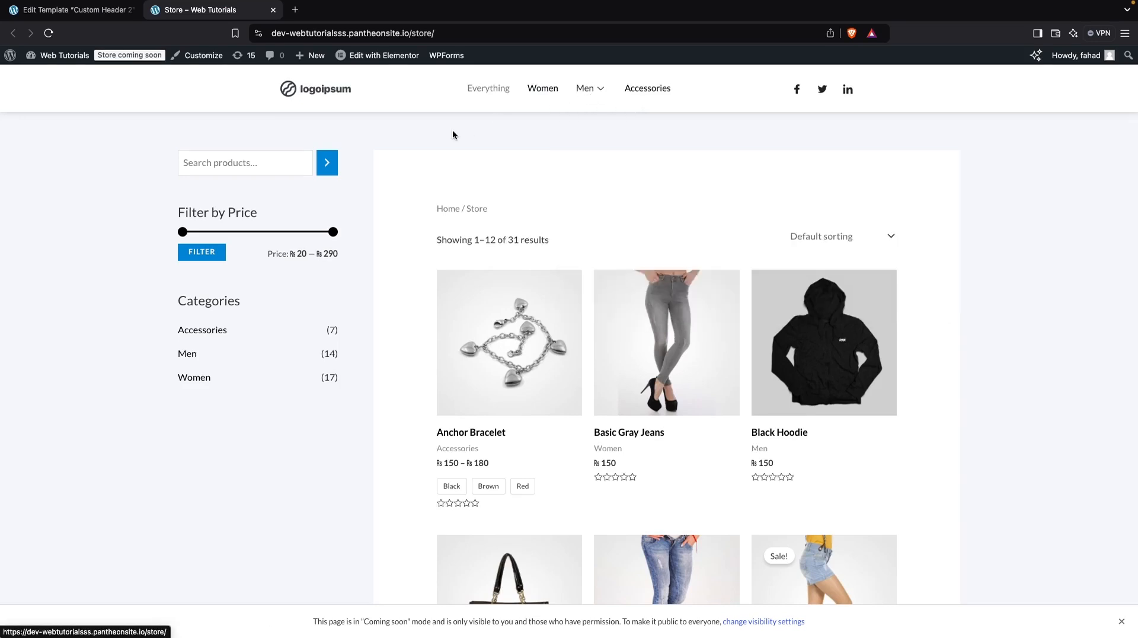
Return to the WordPress admin and open the Menus page with the Main Menu structure
click(79, 12)
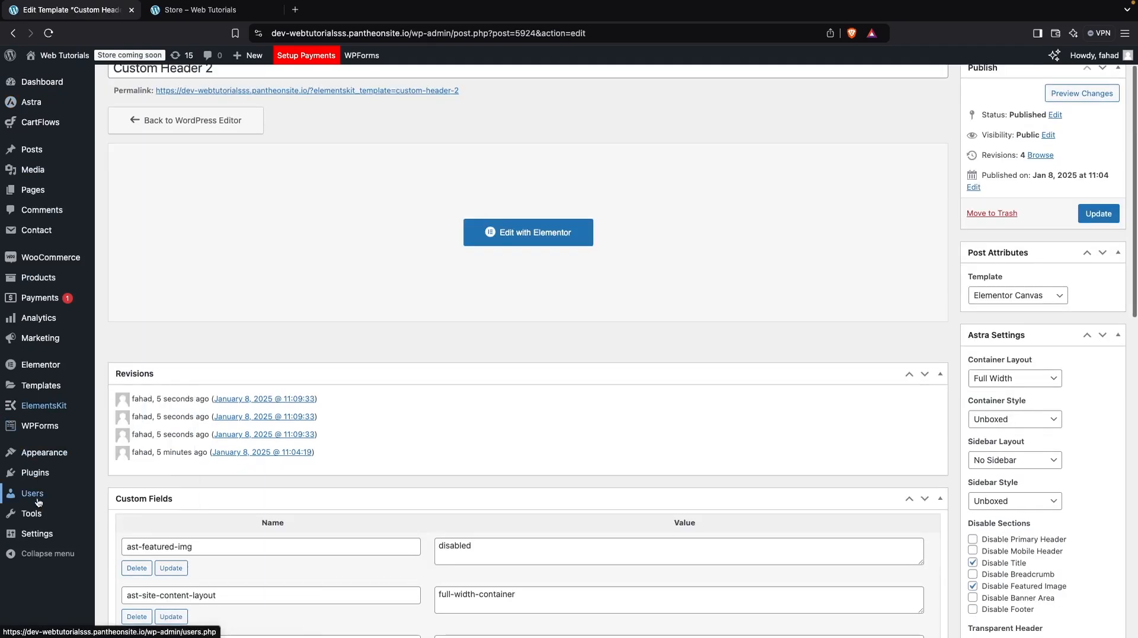
mouse_move(50, 426)
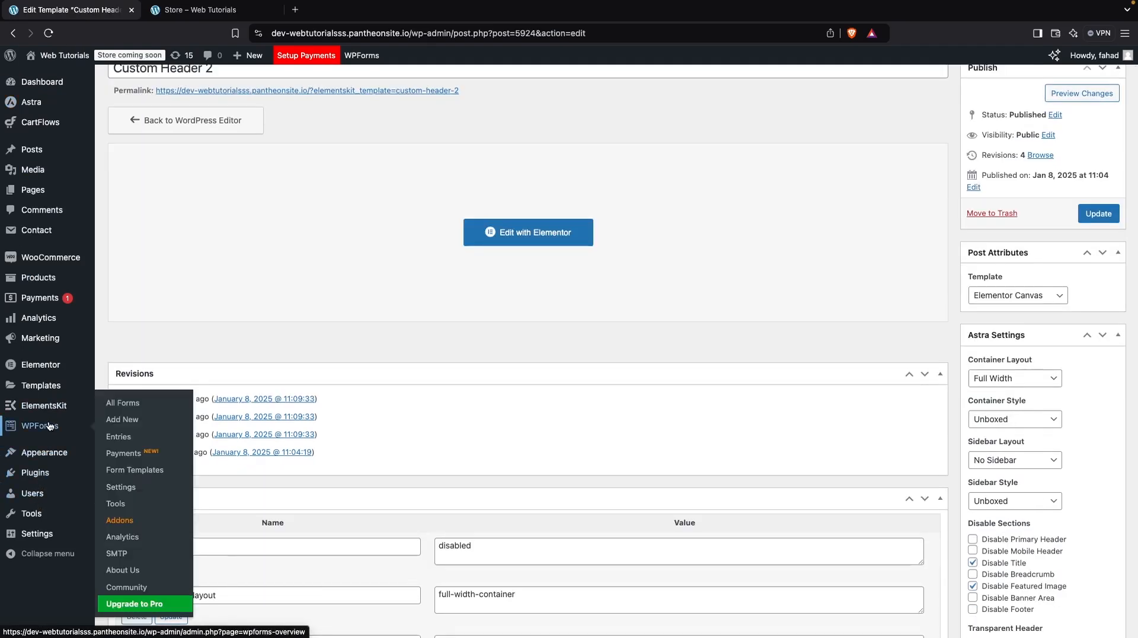
mouse_move(41, 452)
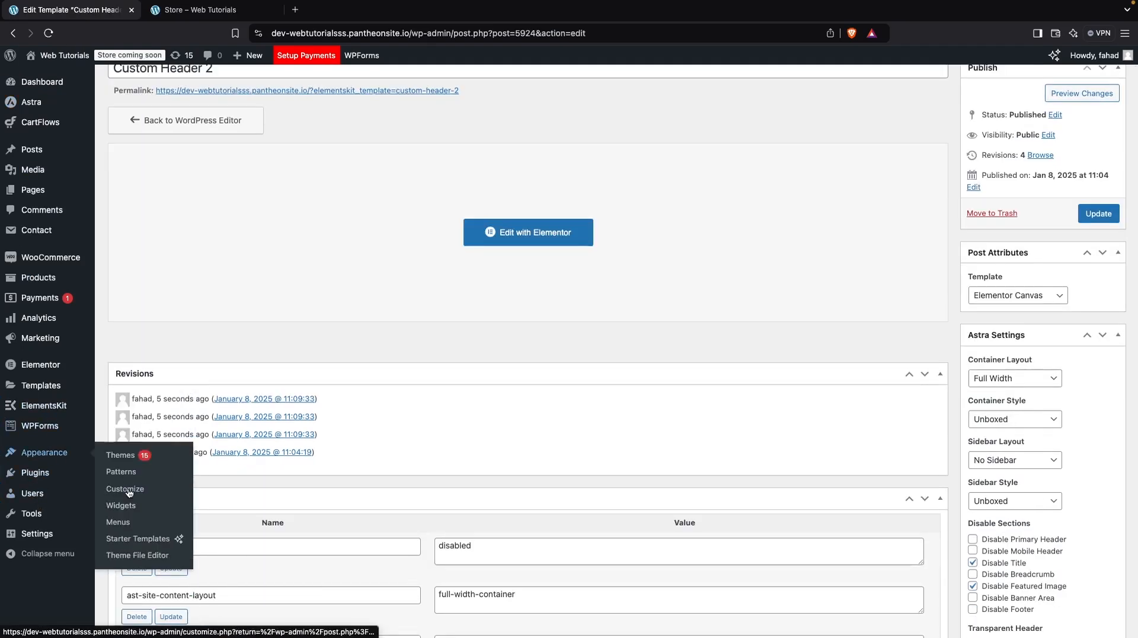
click(133, 529)
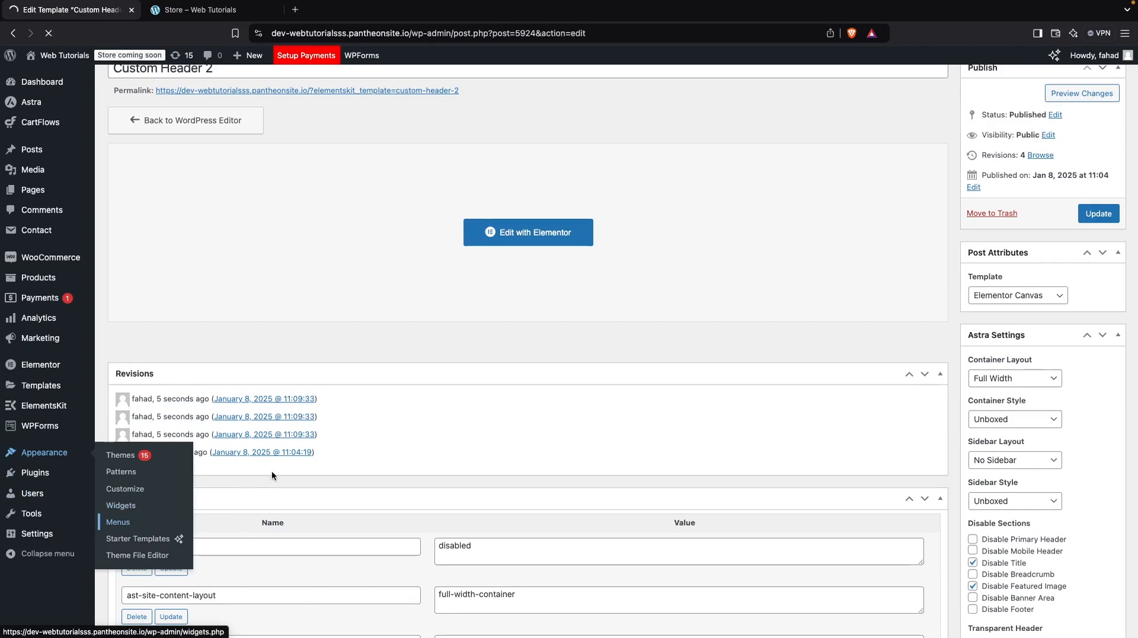
mouse_move(334, 439)
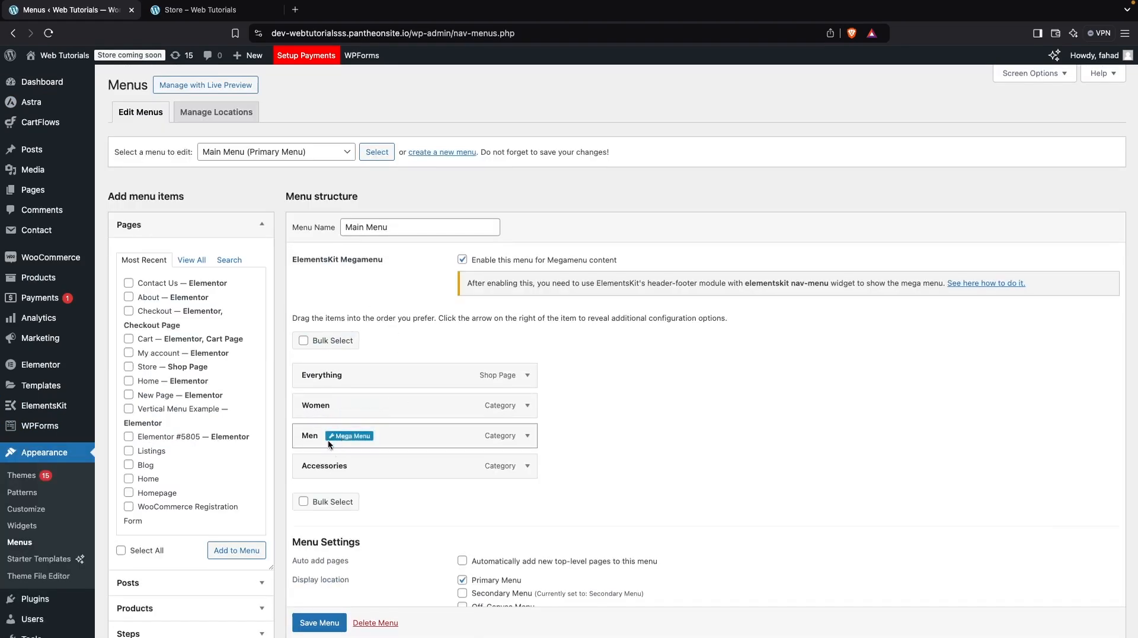
Set the Men item's mega menu to Default Width and Default position, then save these settings and the Main Menu
click(351, 440)
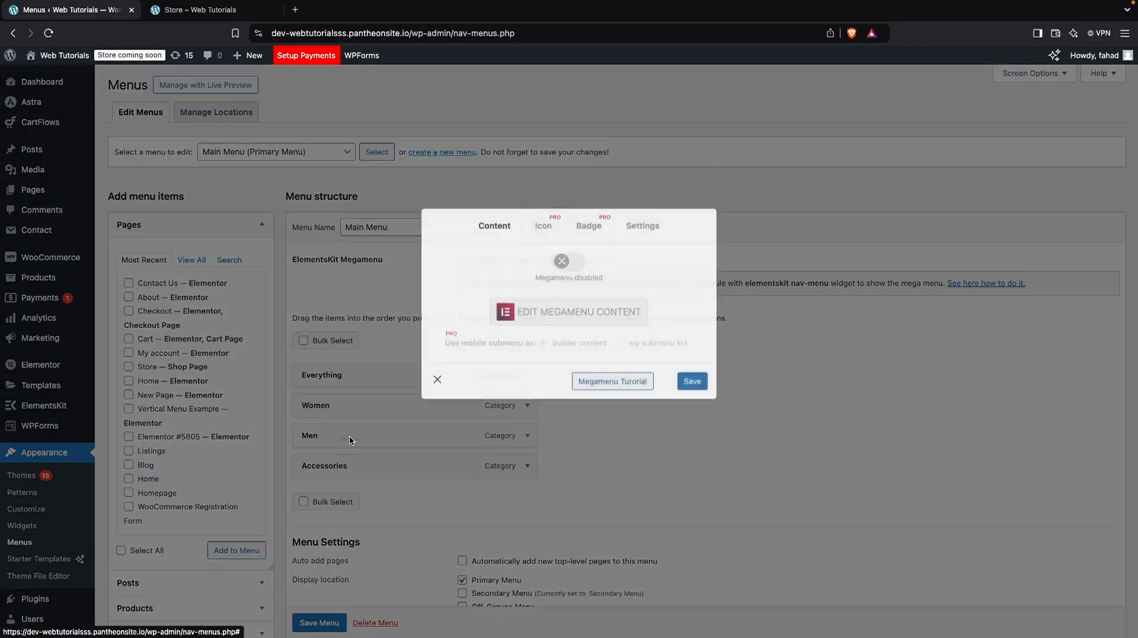
click(652, 297)
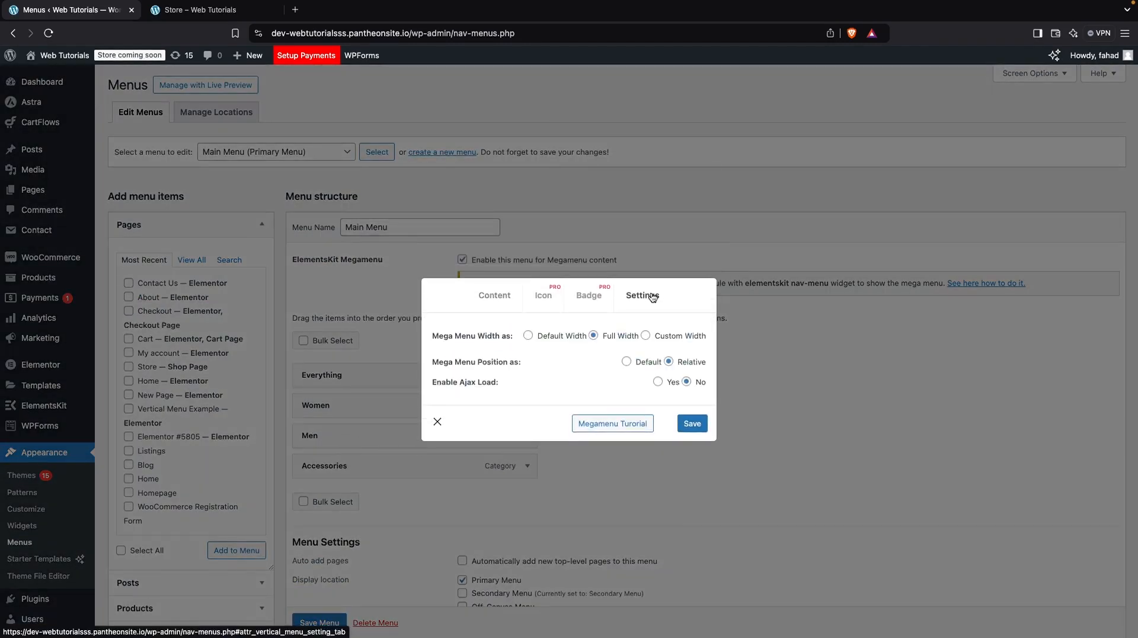
click(627, 363)
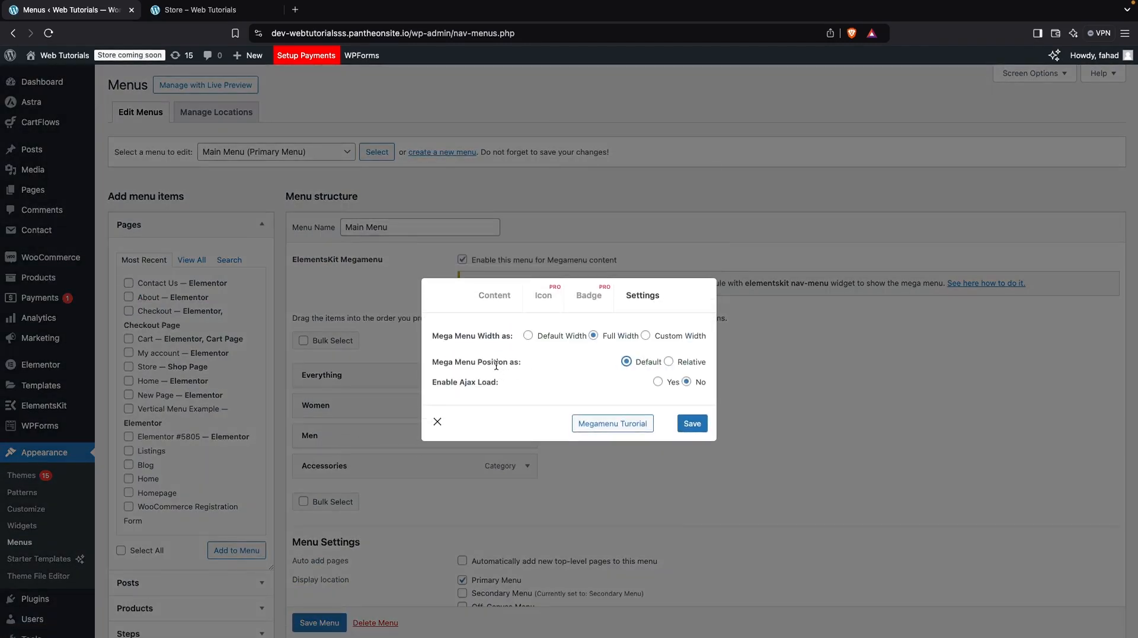
click(530, 336)
click(694, 424)
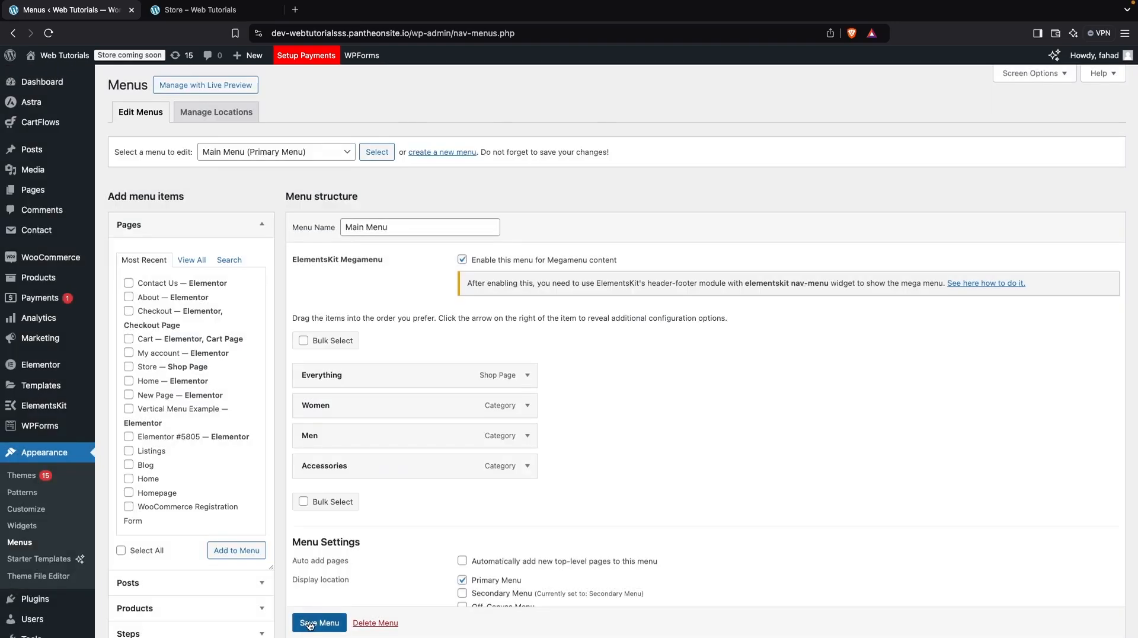
click(310, 625)
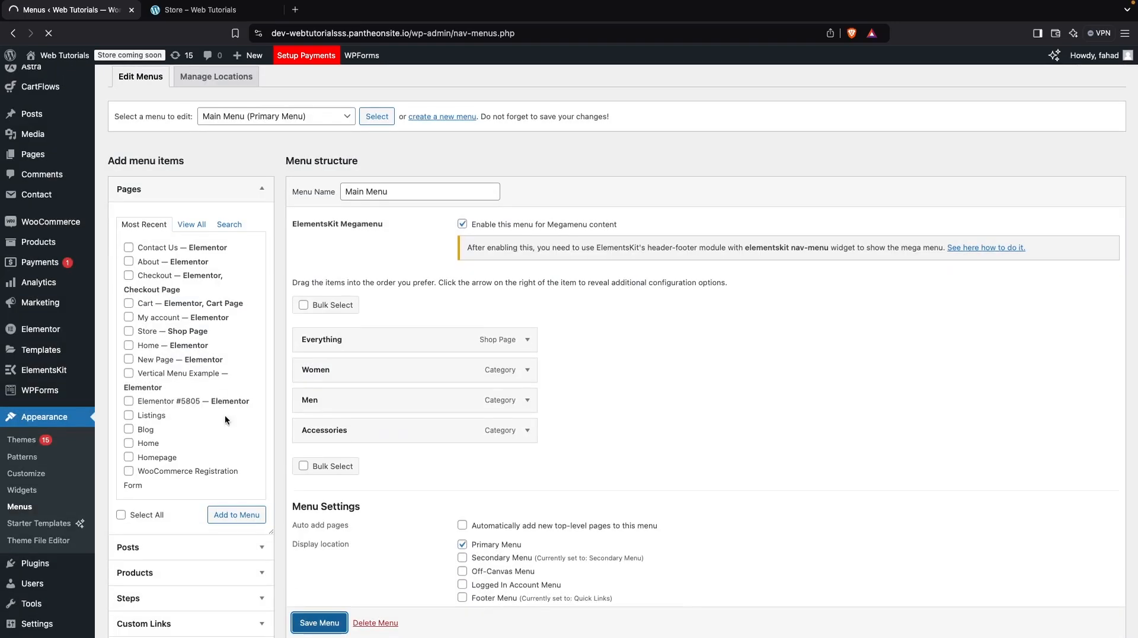
Reload the live store page and examine the Men mega menu's width and position
click(193, 11)
click(49, 33)
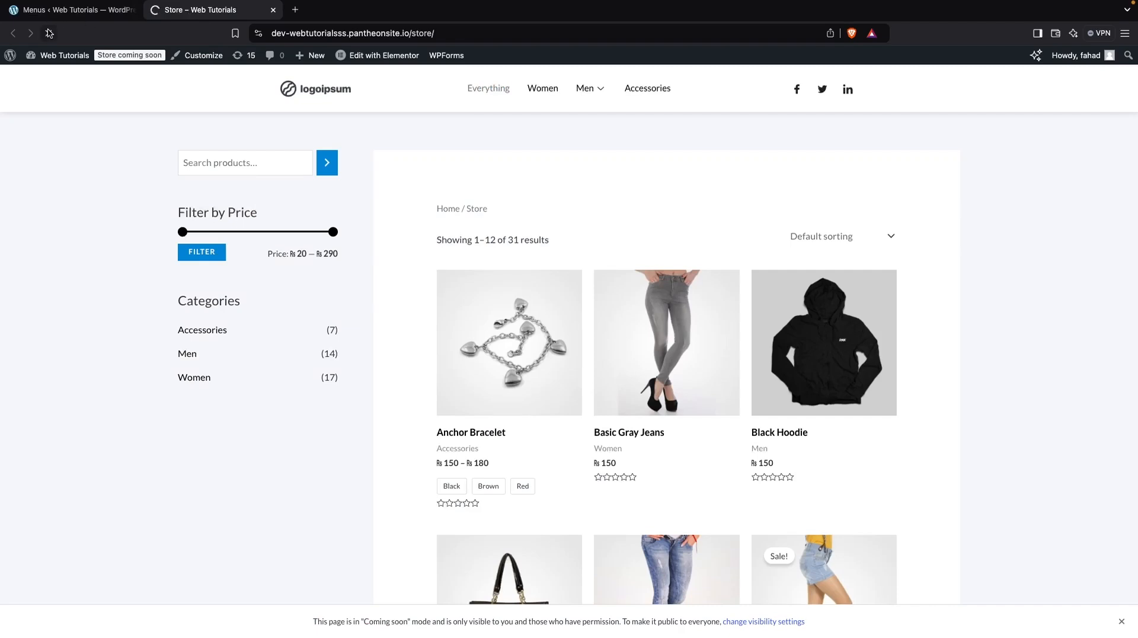
mouse_move(588, 97)
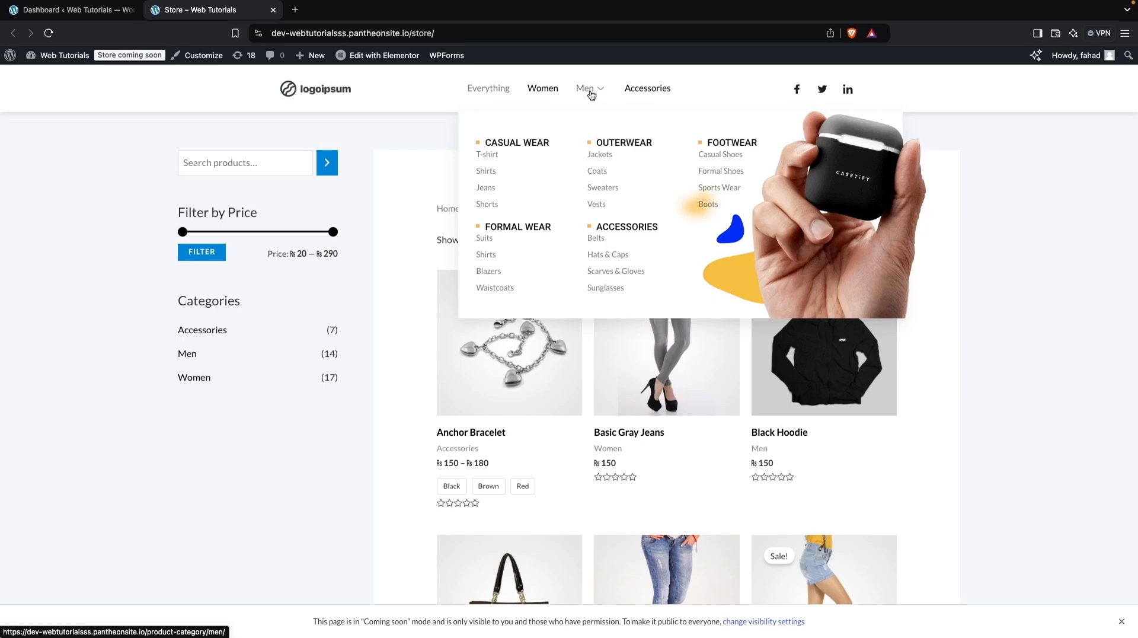
Return to the Main Menu's structure in the WordPress admin and open the Men item's mega menu content for editing in Elementor
click(65, 9)
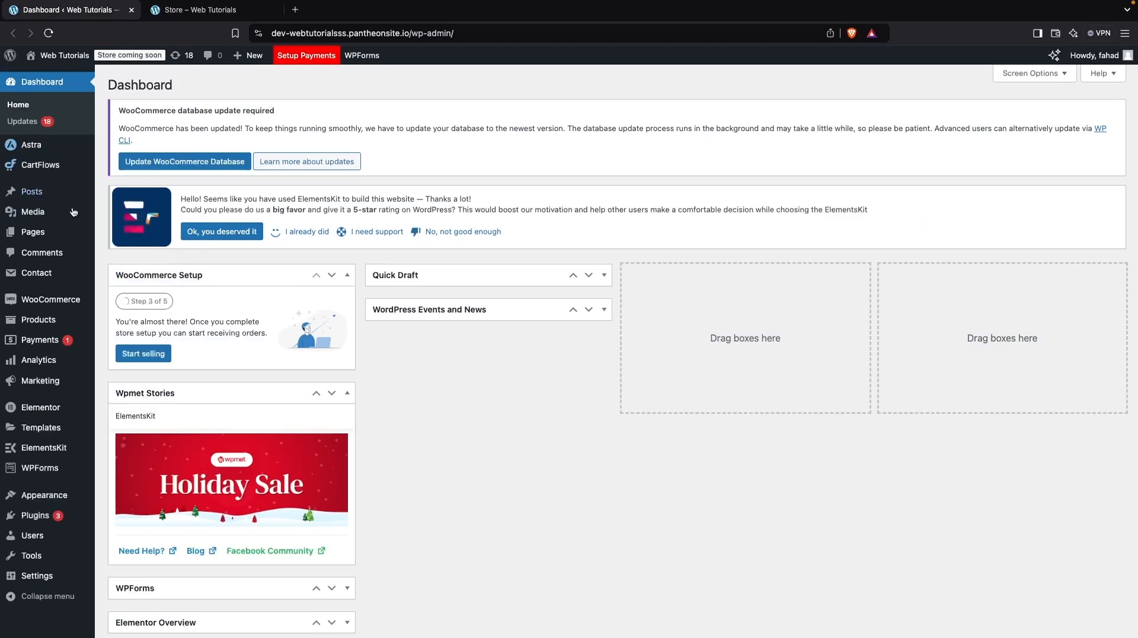
mouse_move(57, 415)
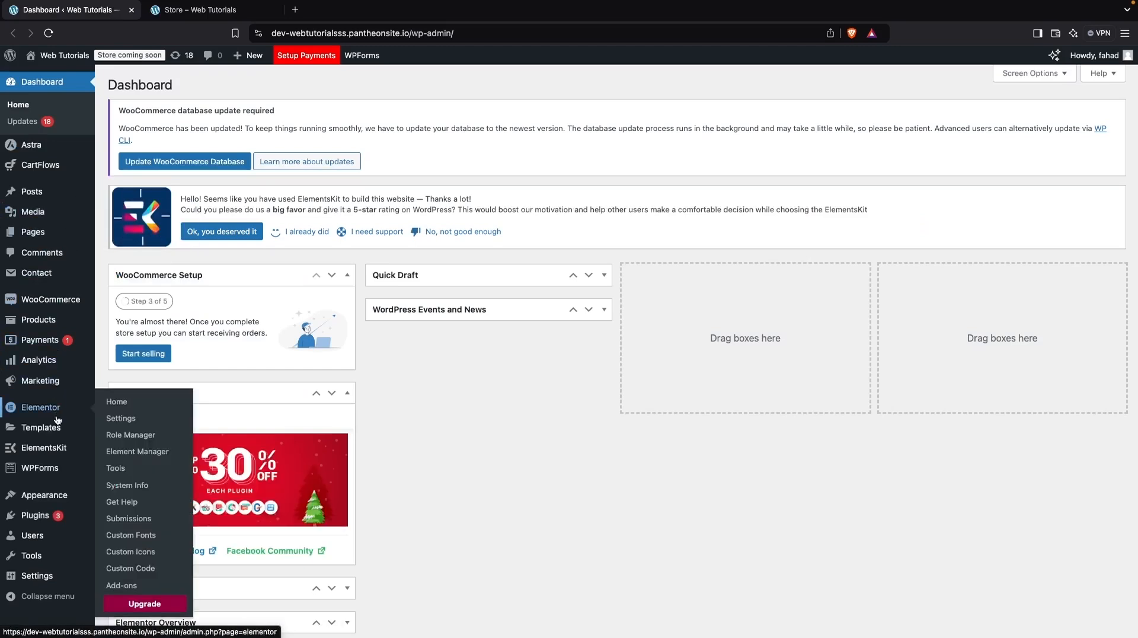
mouse_move(59, 495)
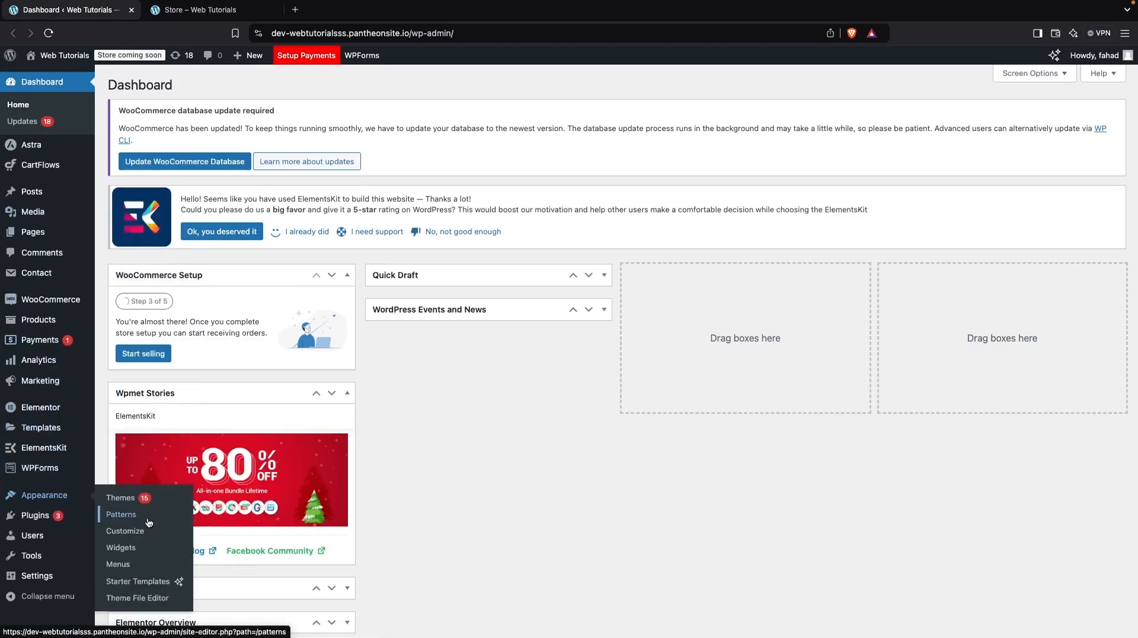
click(139, 564)
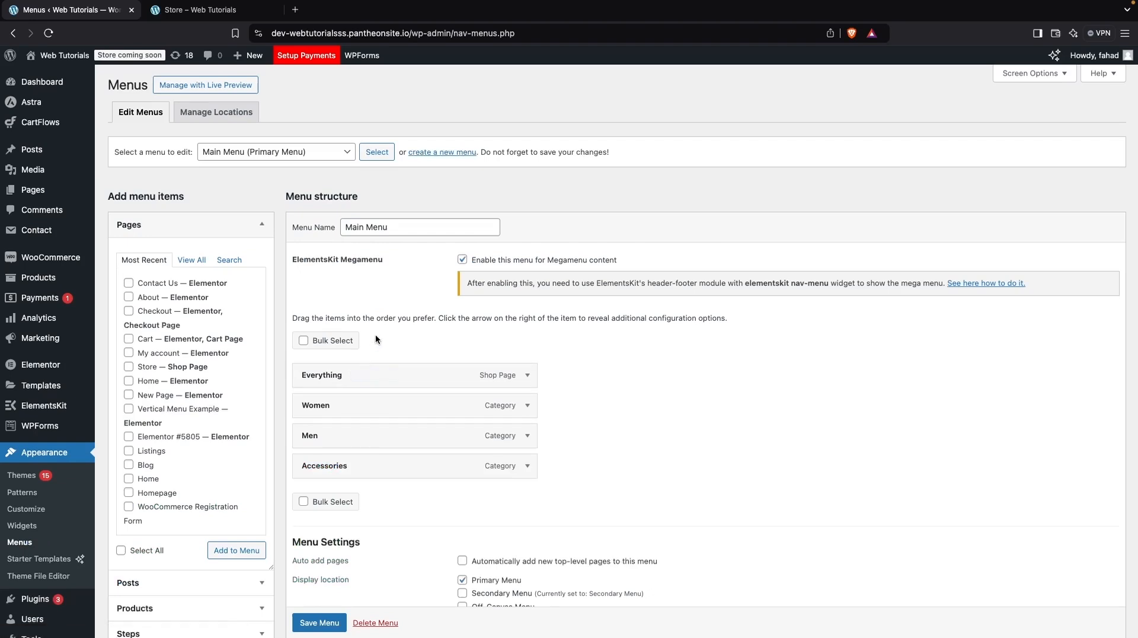
mouse_move(362, 436)
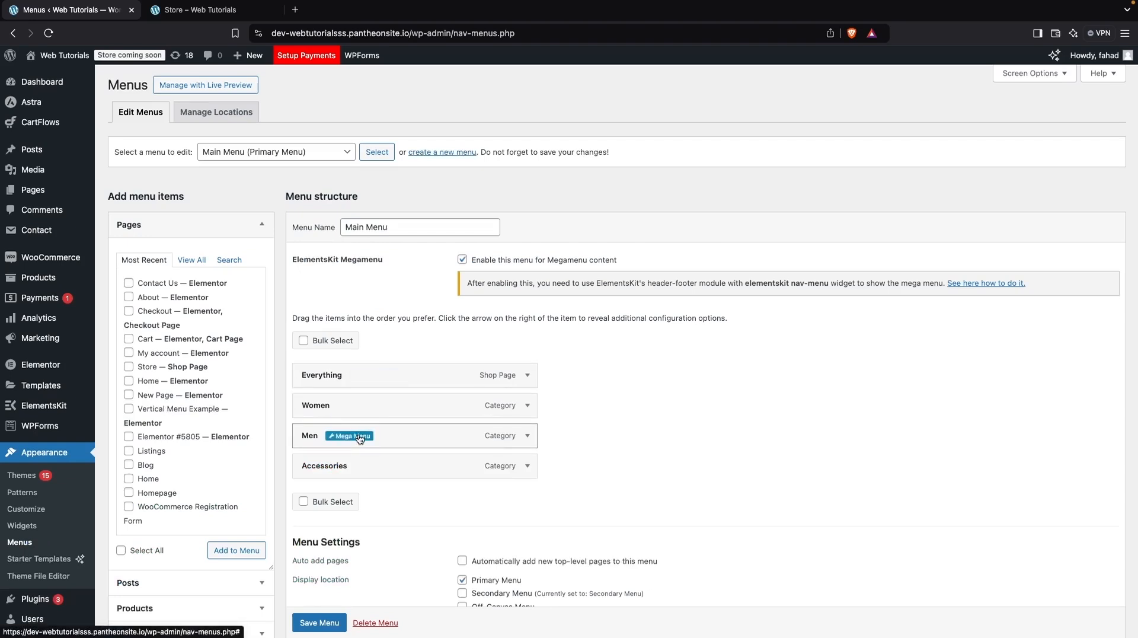
click(359, 438)
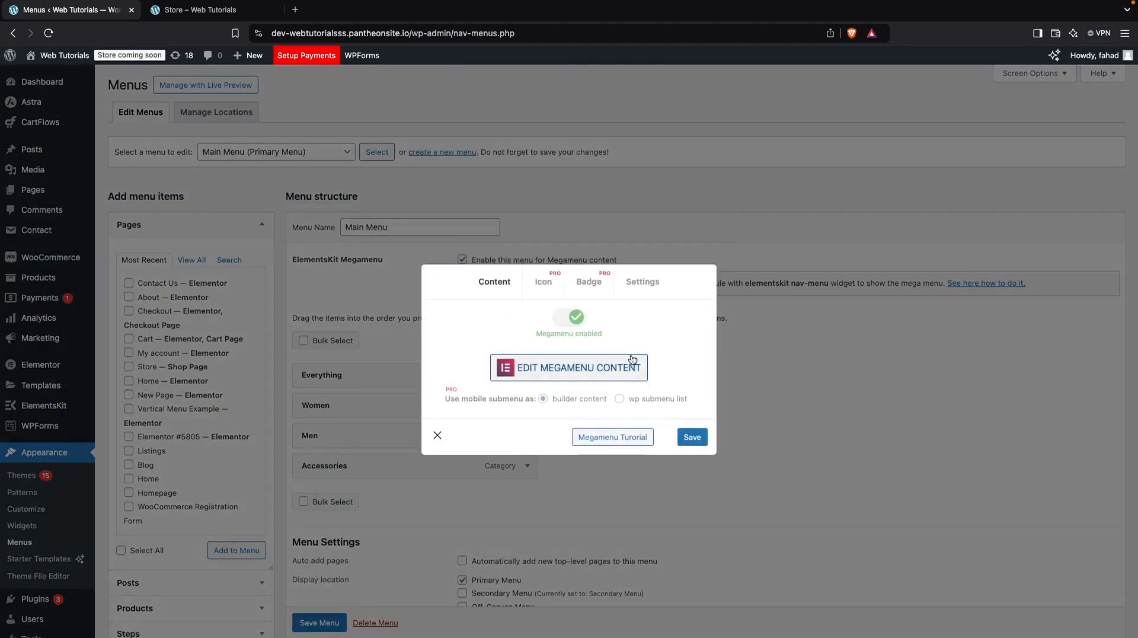
click(566, 368)
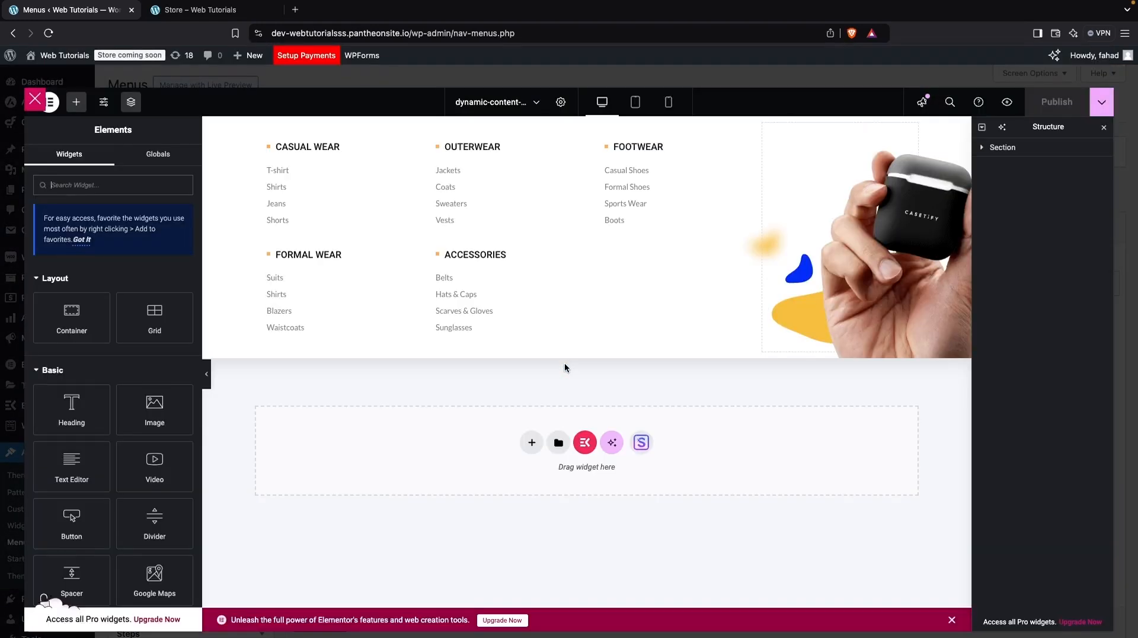